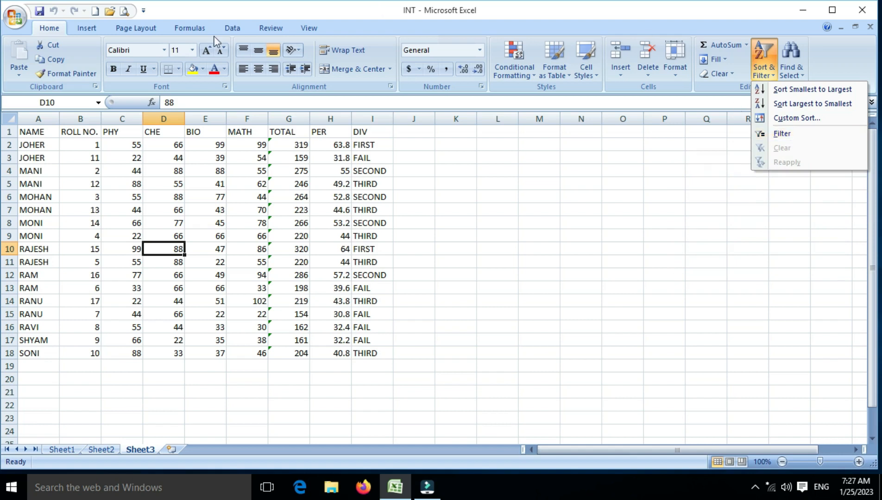
click(165, 188)
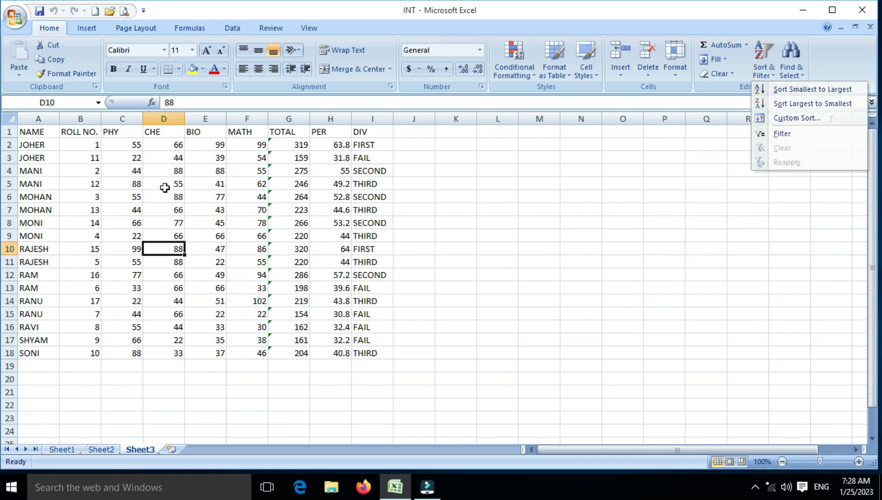
click(165, 187)
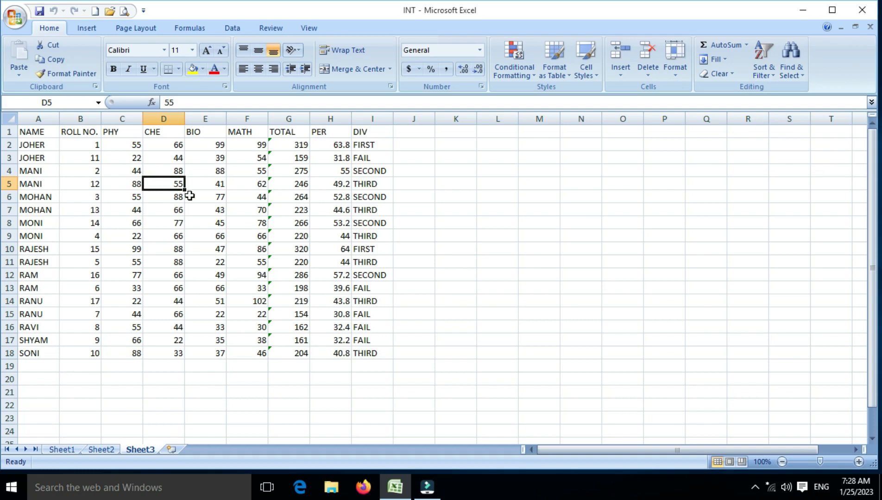
click(196, 250)
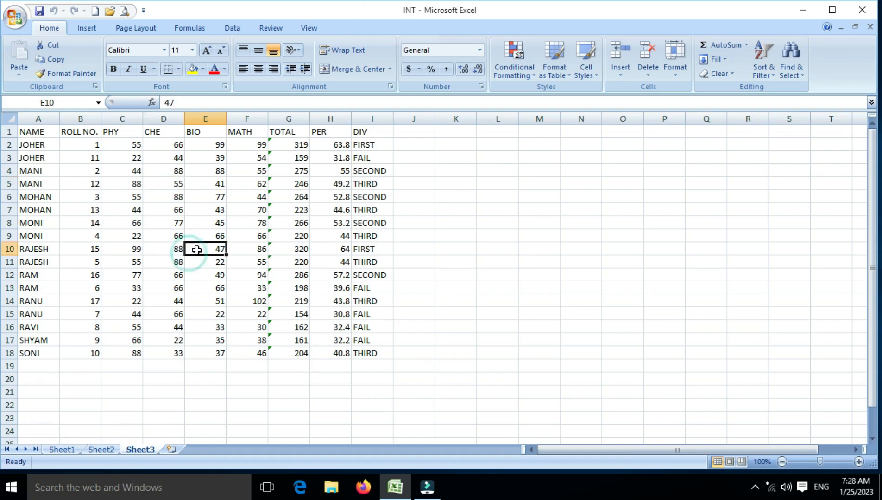
click(163, 192)
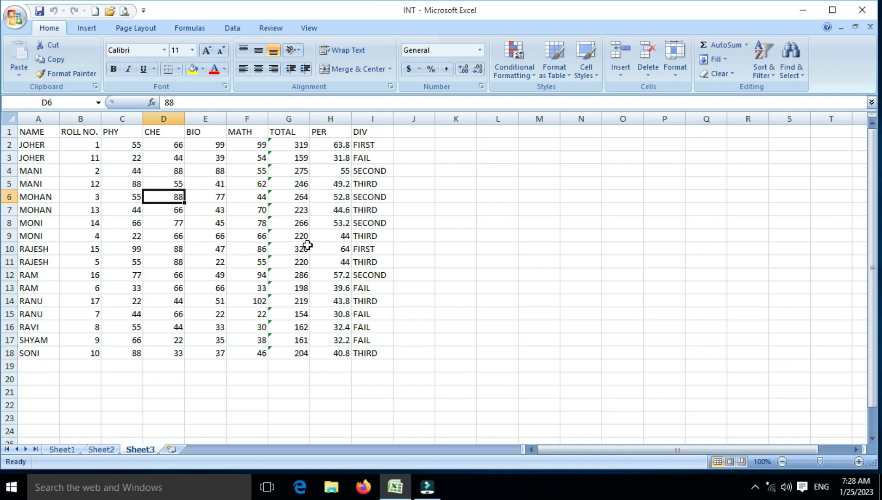
click(775, 77)
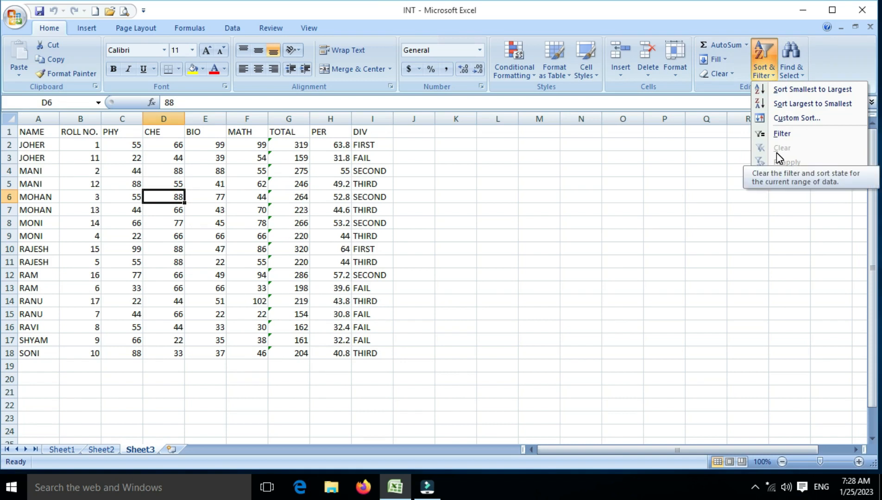
Step: Turn on filtering for the student marks table, and turn it off again
click(224, 251)
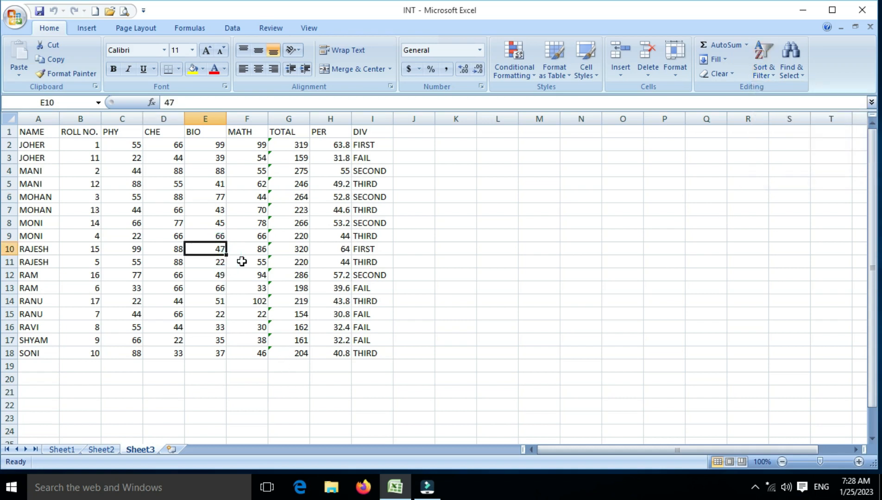
key(ctrl+shift+l)
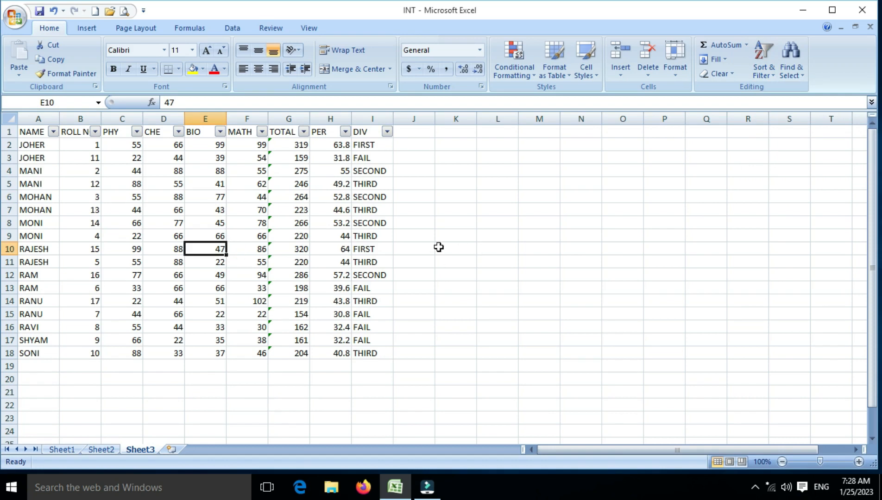
click(356, 236)
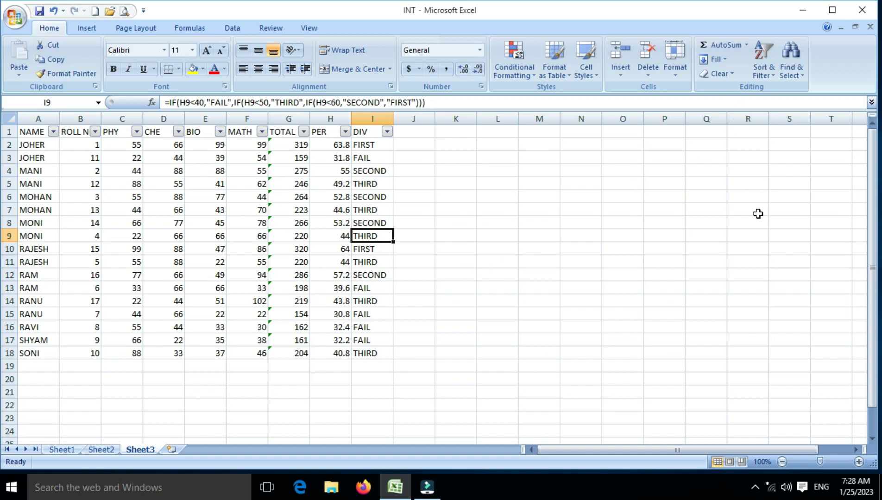
key(ctrl+shift+l)
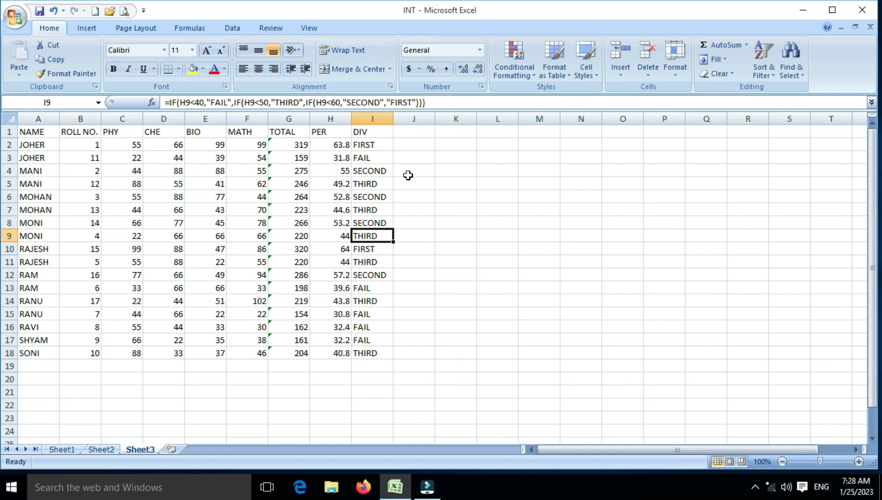
Step: Add filter controls to the header row of the student marks table
click(349, 196)
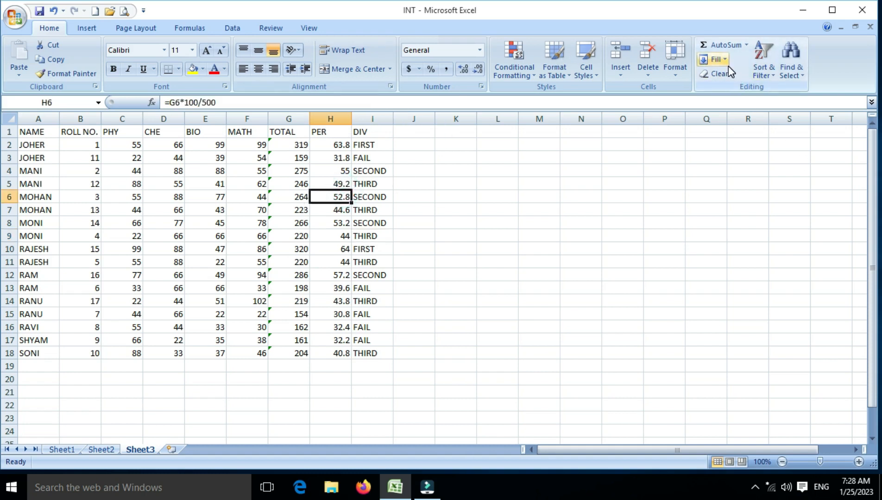
click(763, 71)
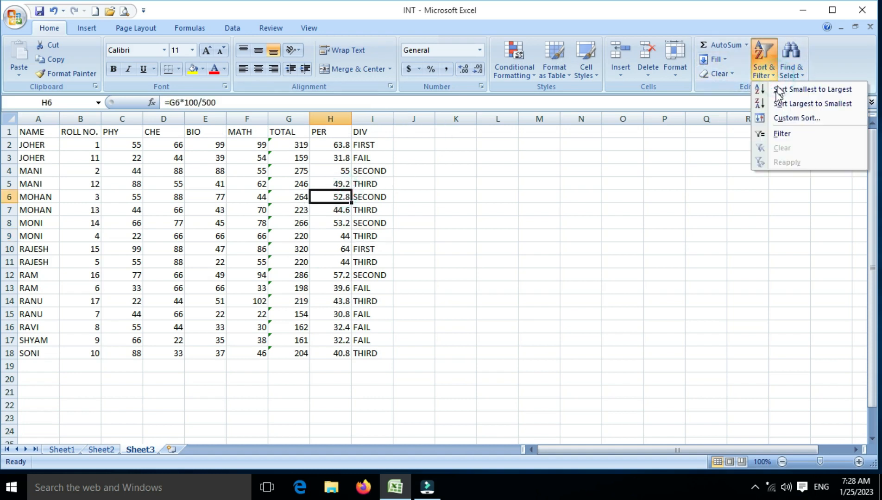
click(781, 136)
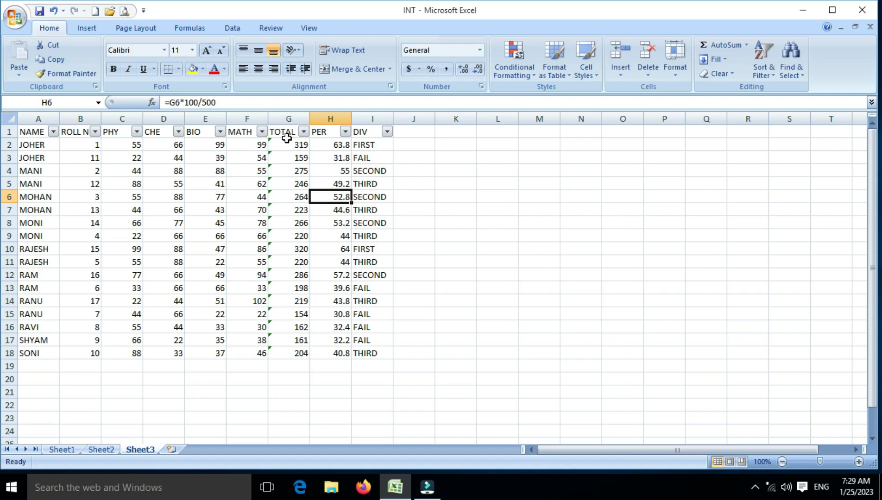
click(193, 225)
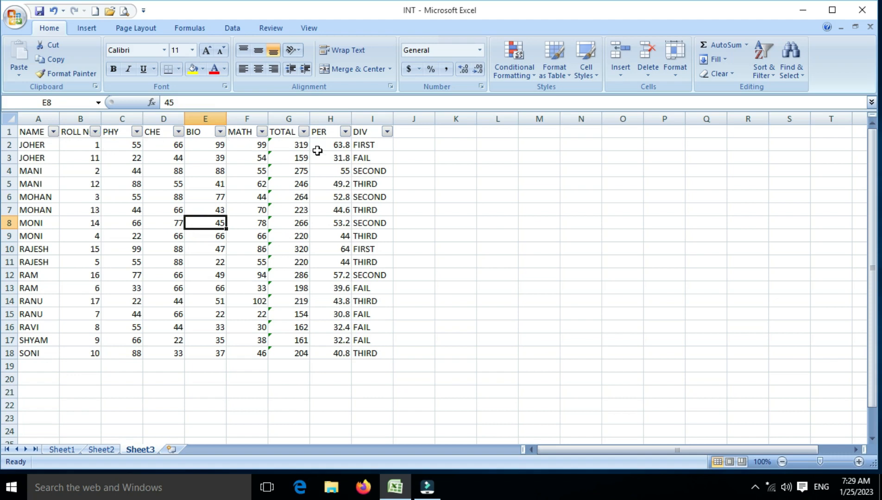
Step: Filter the DIV column to show only the FIRST division records
click(388, 131)
click(296, 233)
click(296, 233)
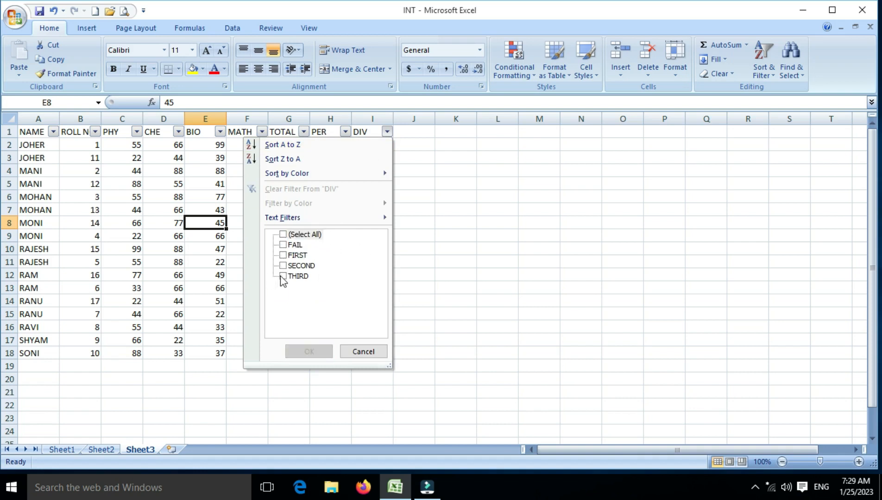
click(284, 255)
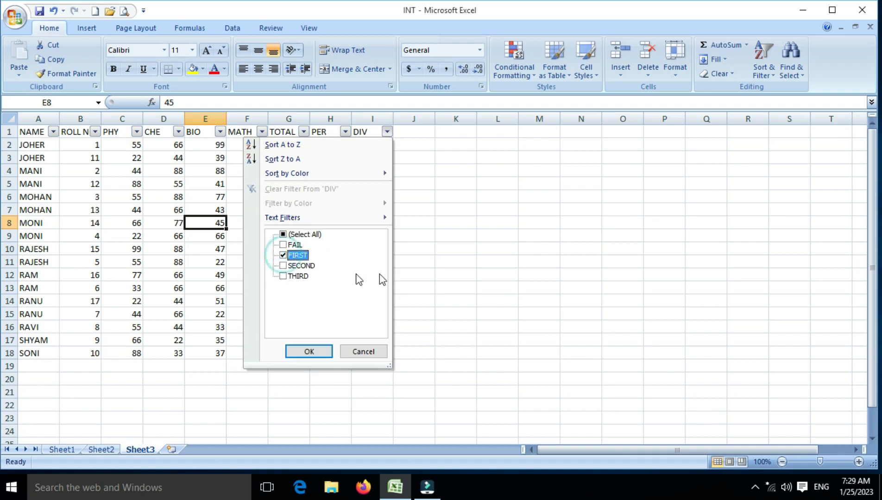
click(309, 351)
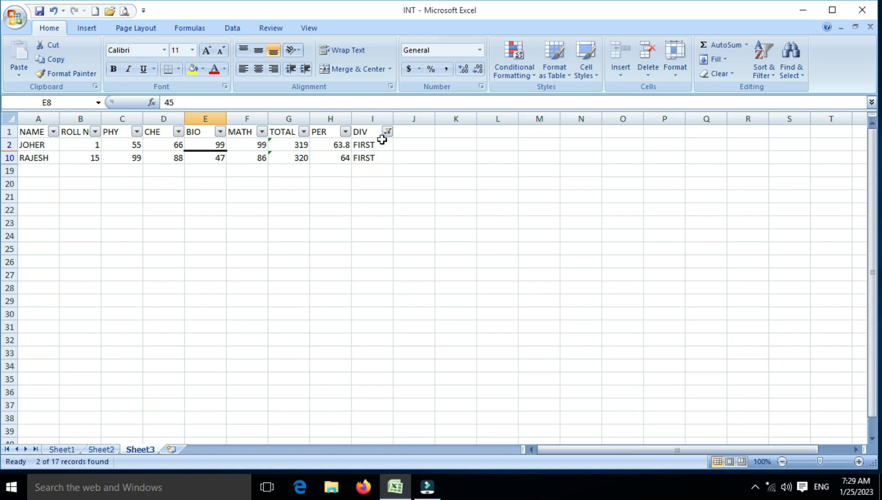
Step: Reselect all values in the DIV filter to show every record again
mouse_move(391, 134)
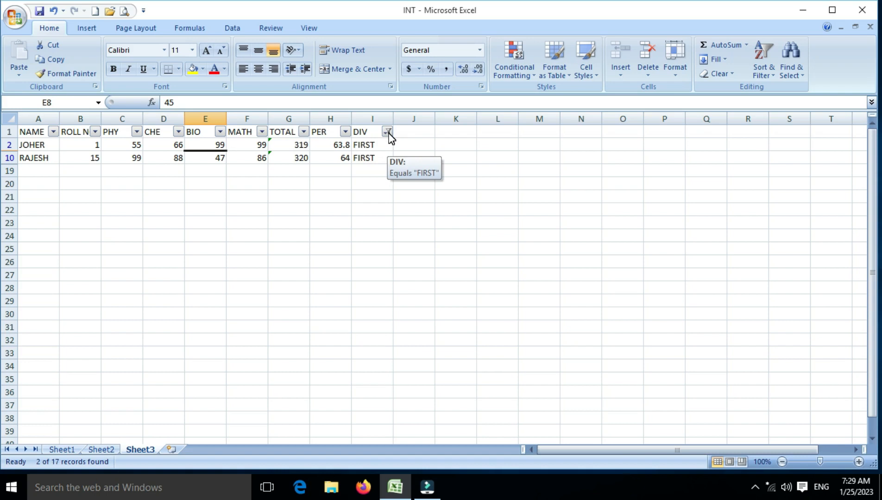
click(388, 133)
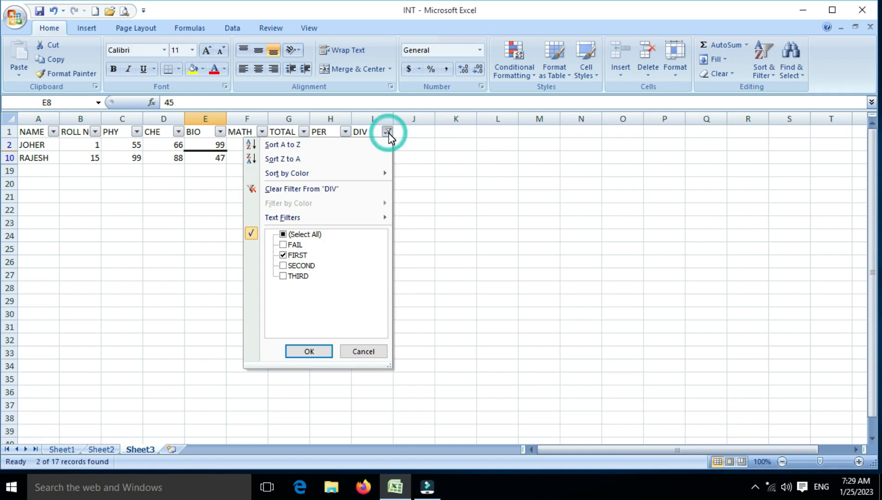
click(284, 235)
click(312, 352)
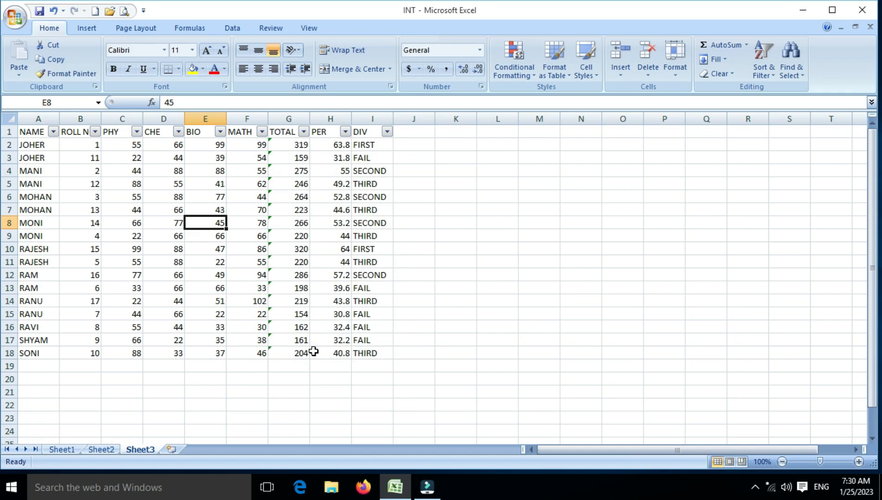
Step: Filter the DIV column to show only the FIRST and SECOND division records
click(388, 133)
click(288, 234)
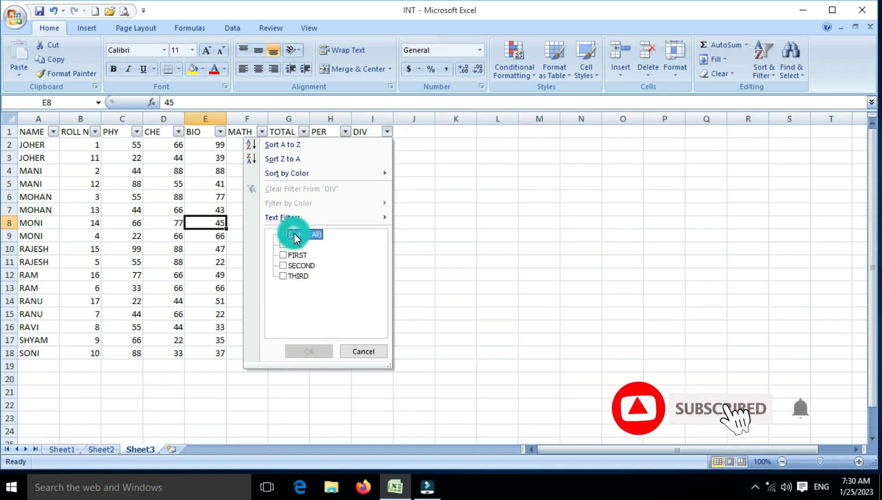
click(284, 255)
click(284, 266)
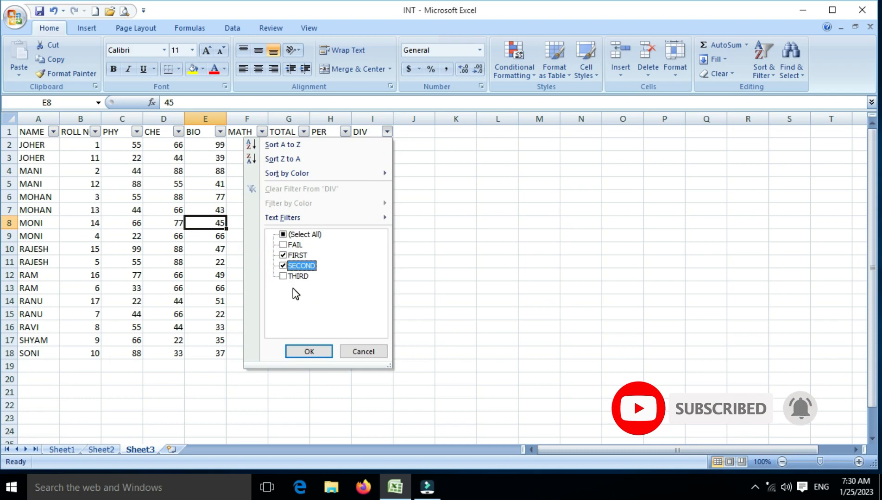
click(308, 353)
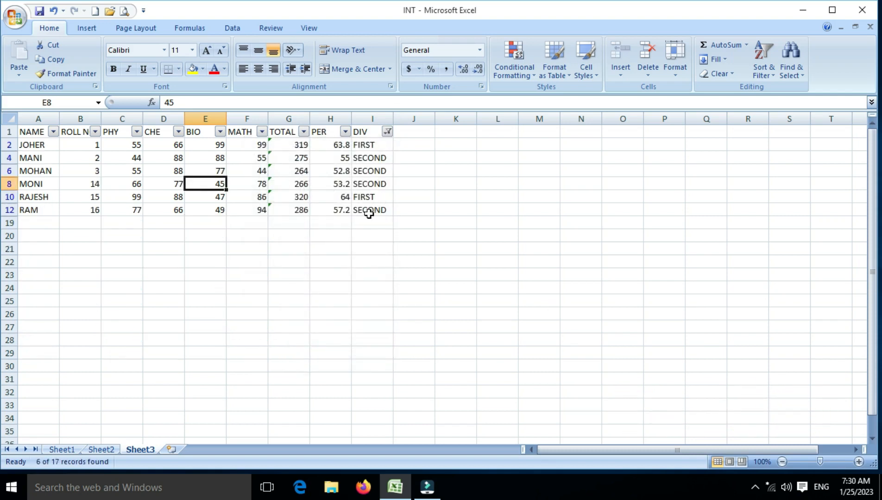
Step: Include all divisions in the DIV filter again to bring back the hidden rows
click(387, 132)
click(294, 235)
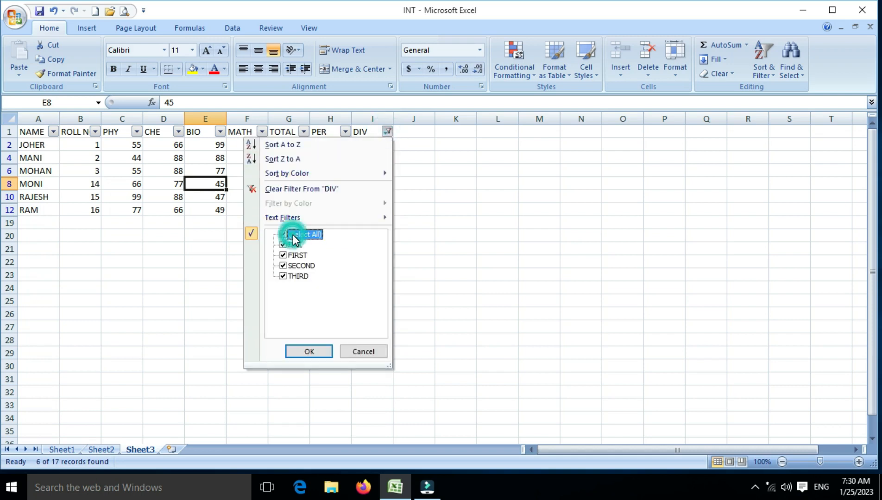
click(298, 353)
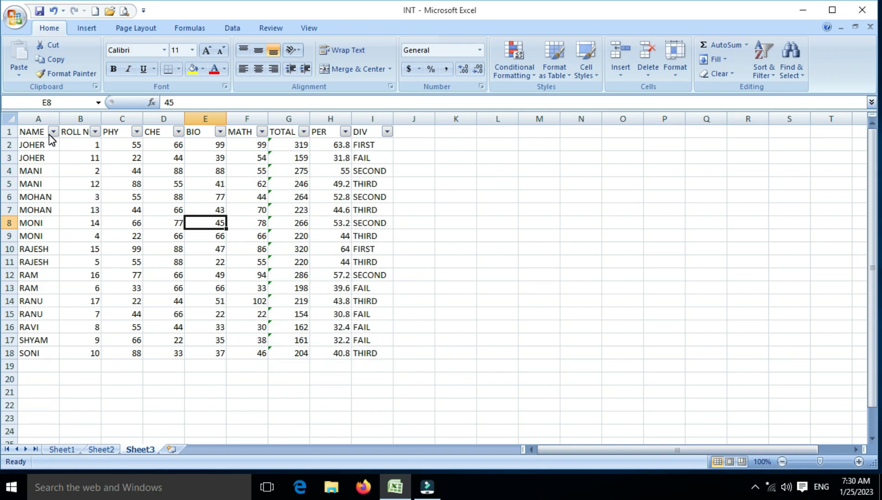
Step: Filter the NAME column to show only the student listed in rows 10 and 11
click(52, 133)
click(37, 235)
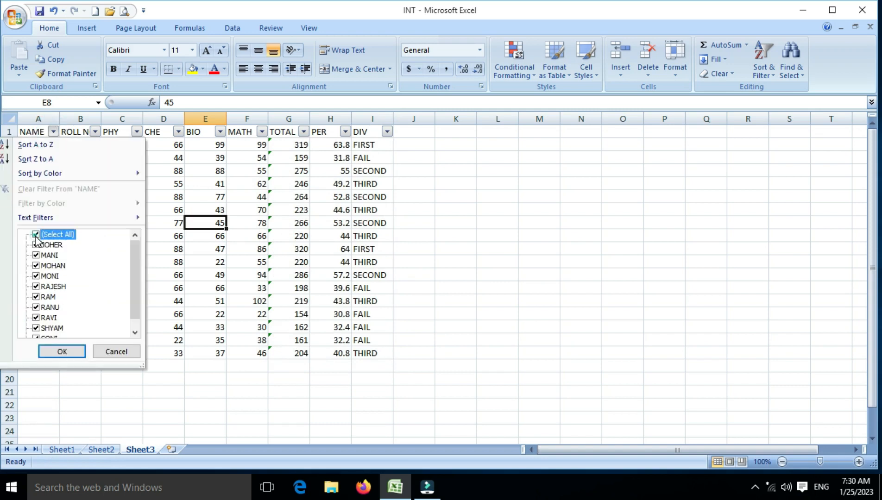
click(36, 286)
click(65, 351)
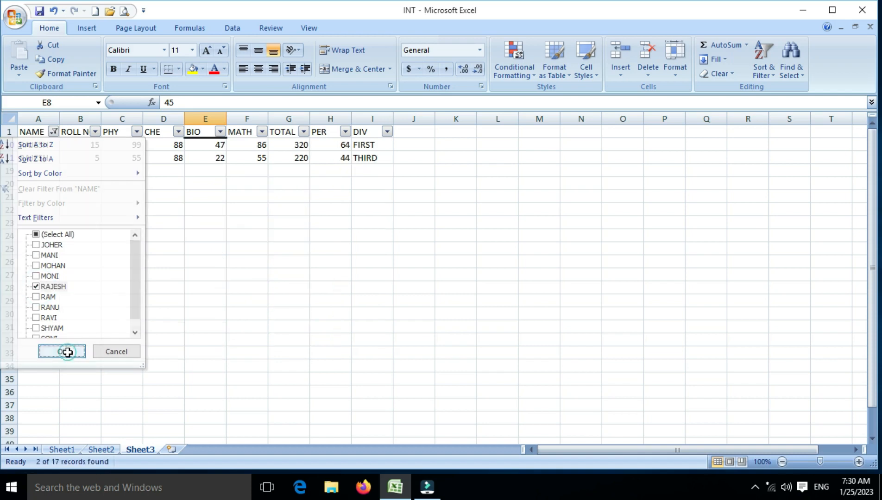
Step: Reselect all students in the NAME filter to show the full table
click(55, 133)
click(60, 235)
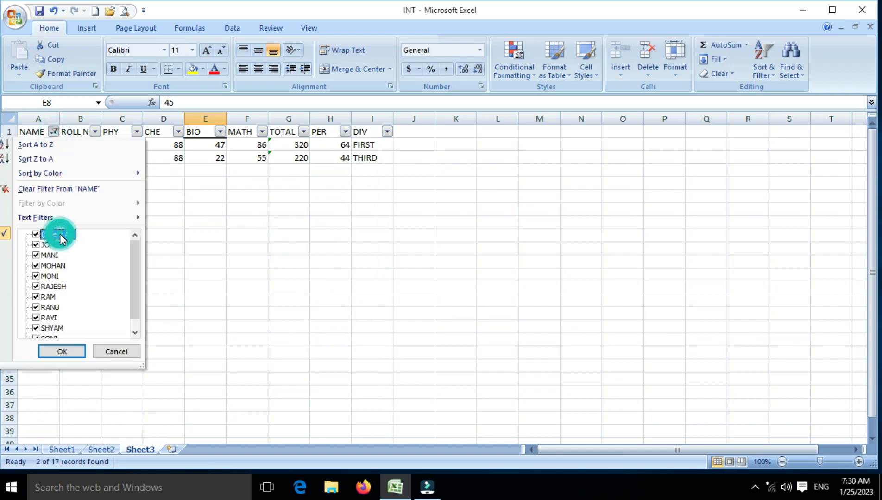
click(69, 350)
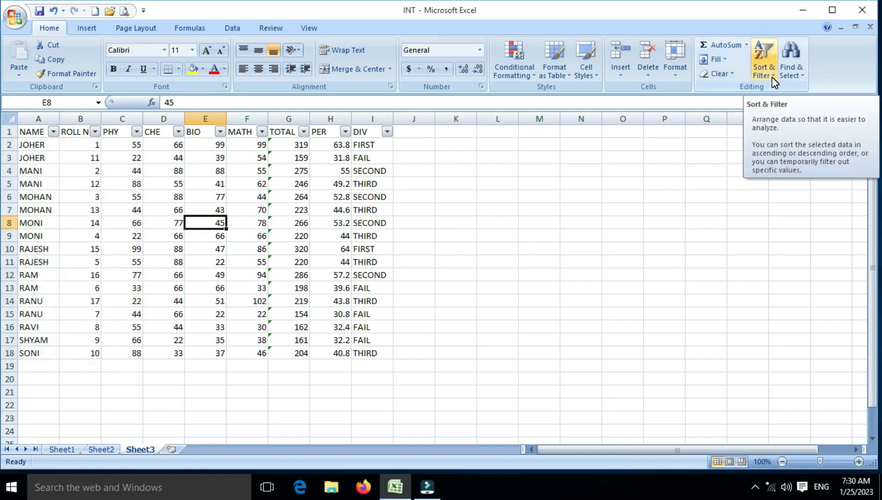
click(96, 224)
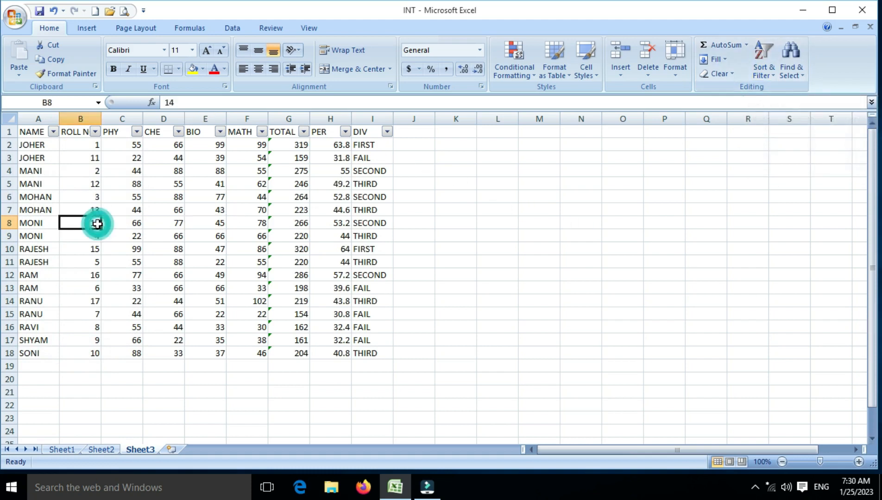
Step: Filter the CHE column to show only records with a mark of 55
click(181, 133)
click(97, 235)
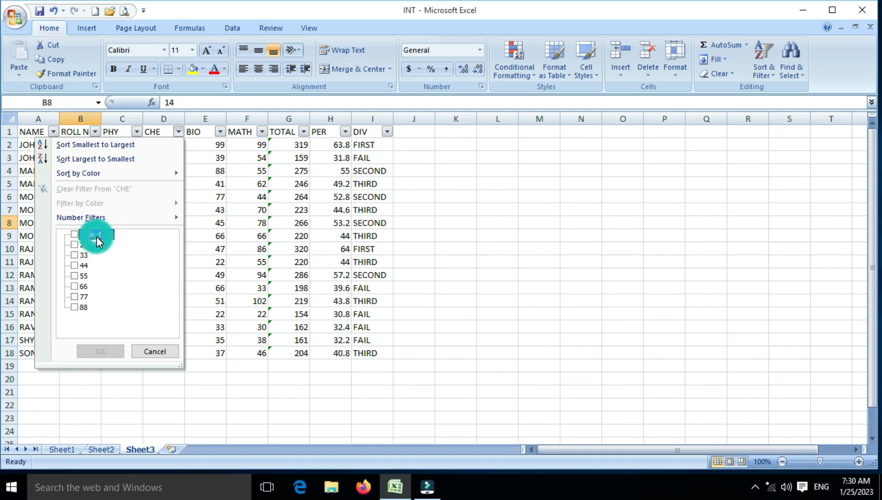
click(74, 277)
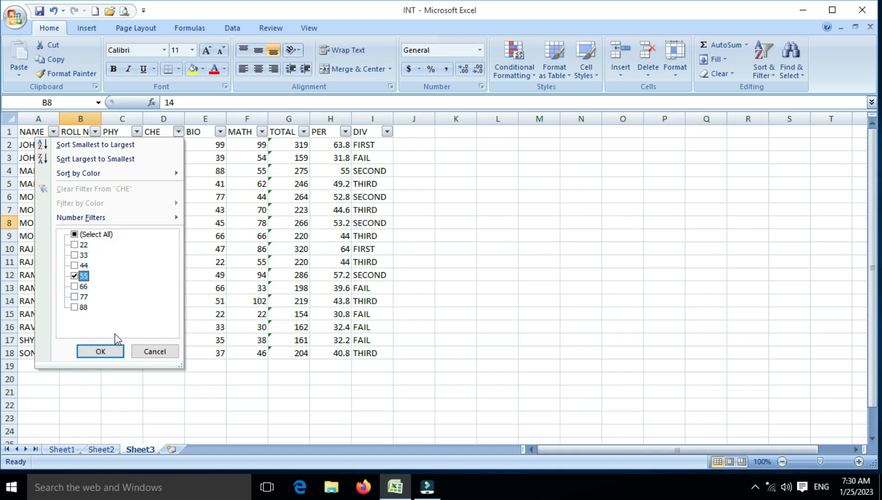
click(112, 352)
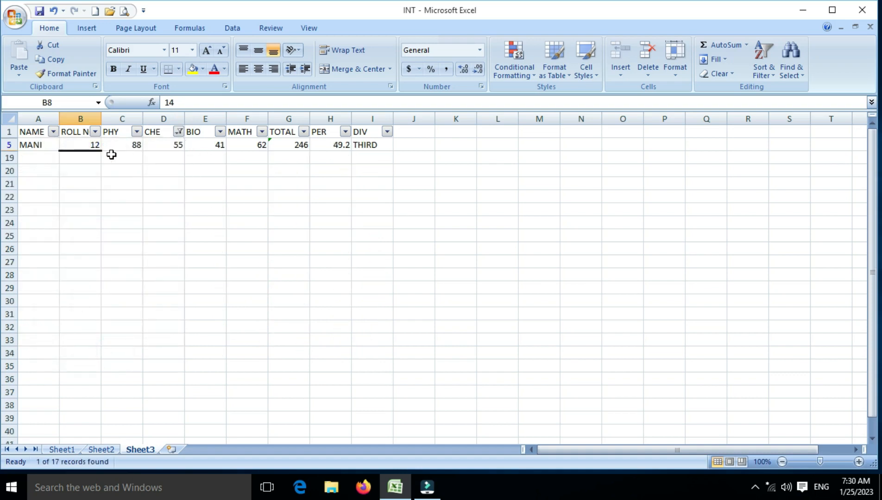
Step: Reselect all marks in the CHE filter to show every record
click(178, 133)
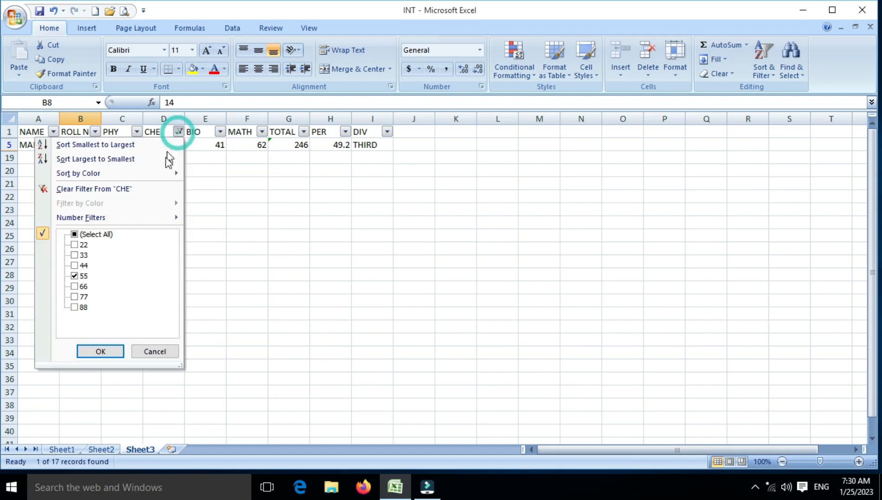
click(111, 235)
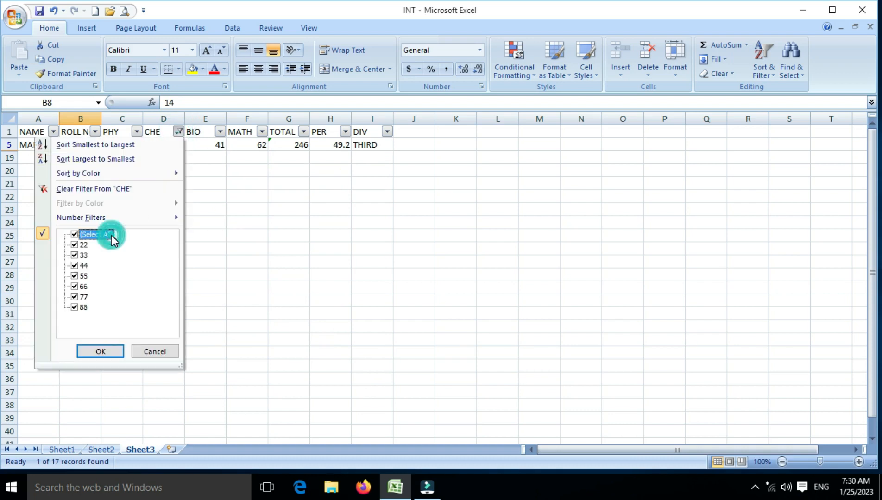
click(102, 351)
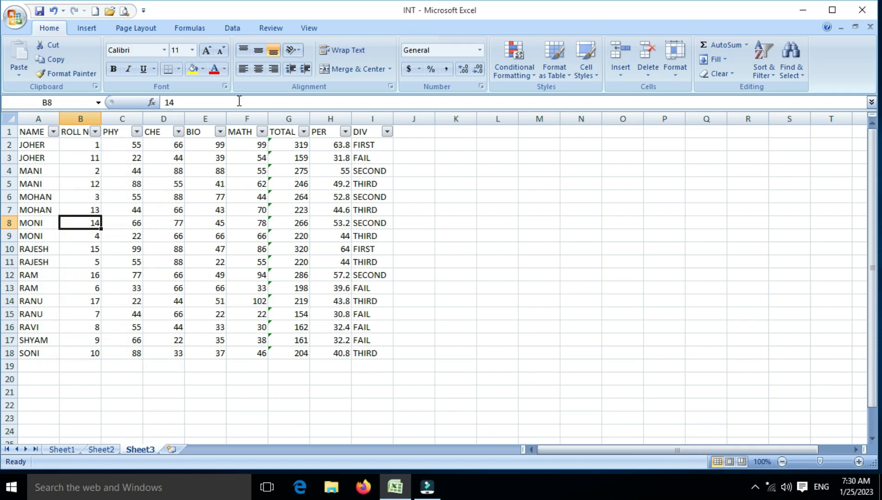
Step: Filter the TOTAL column to show only records with totals of 159, 161 and 204
click(301, 133)
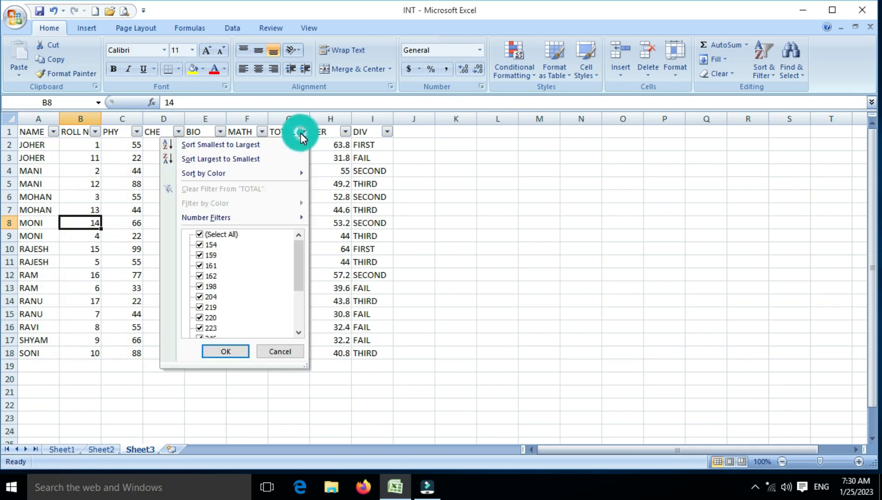
click(224, 235)
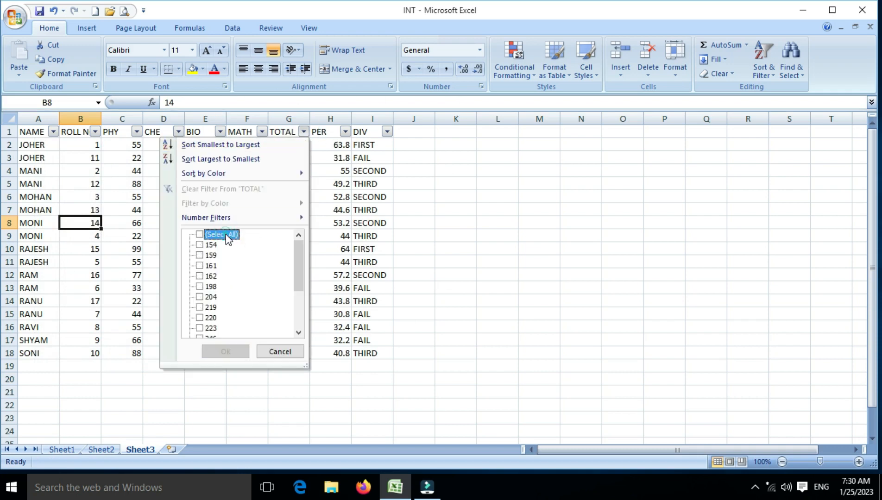
click(200, 255)
click(201, 265)
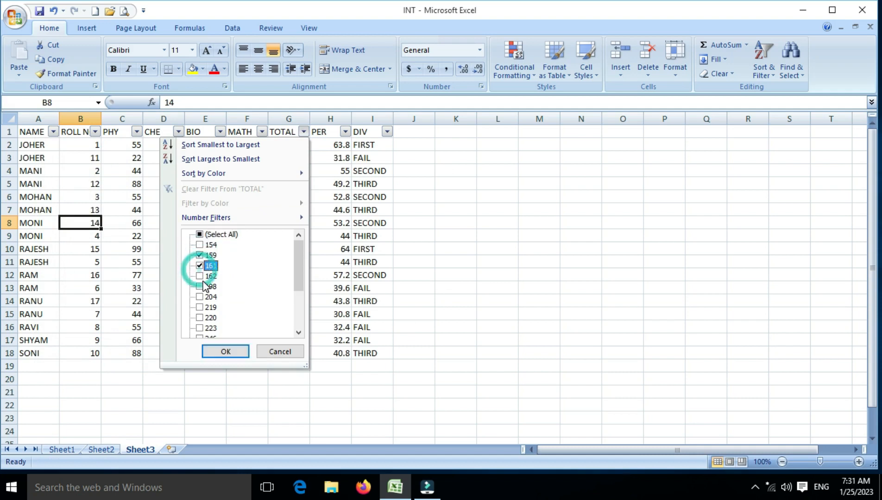
click(201, 297)
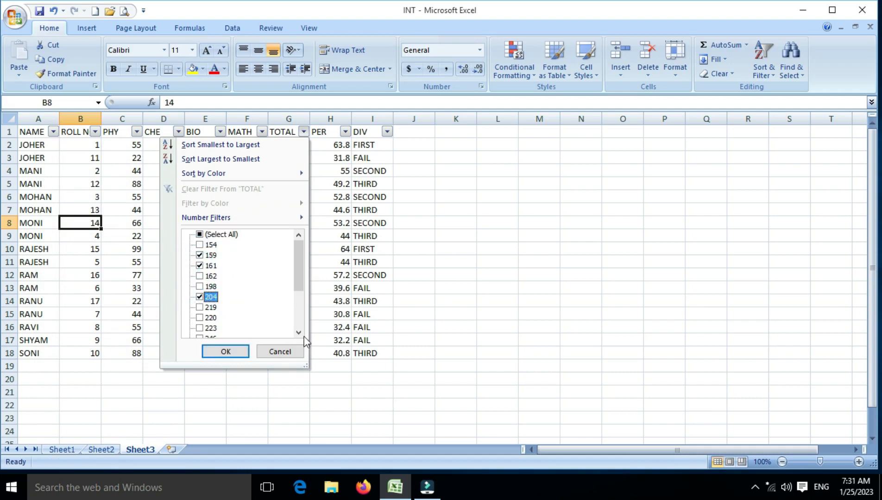
click(303, 334)
click(303, 334)
click(303, 334)
click(303, 334)
click(303, 335)
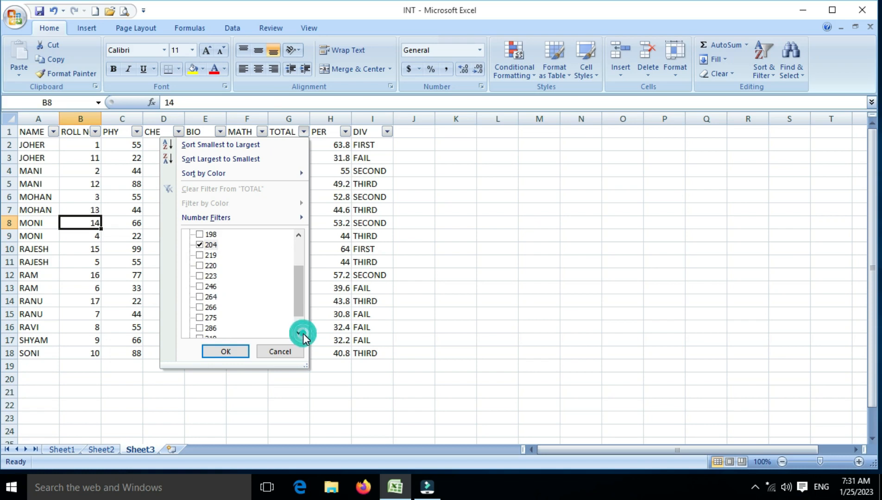
click(241, 354)
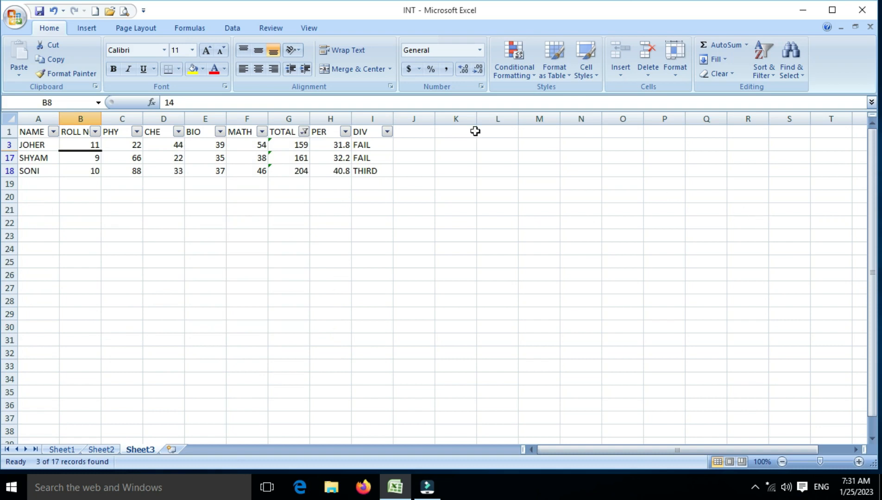
Step: Reselect all values in the TOTAL filter to show every record
click(304, 130)
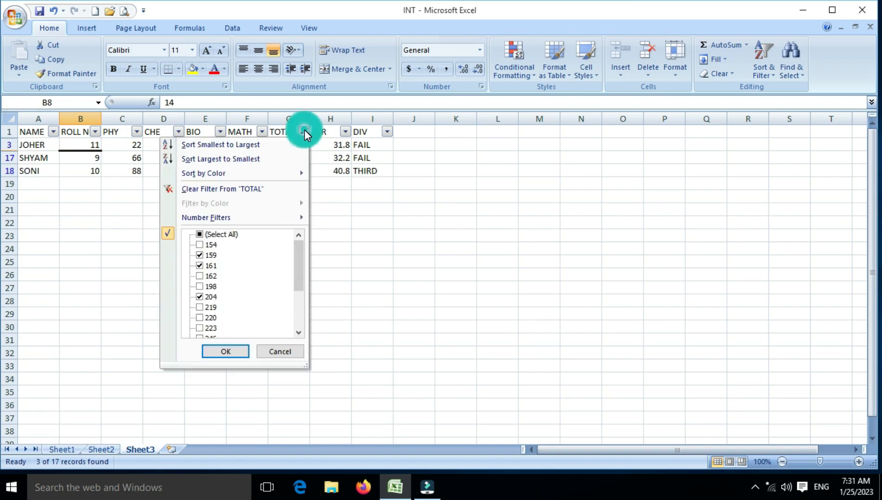
click(243, 235)
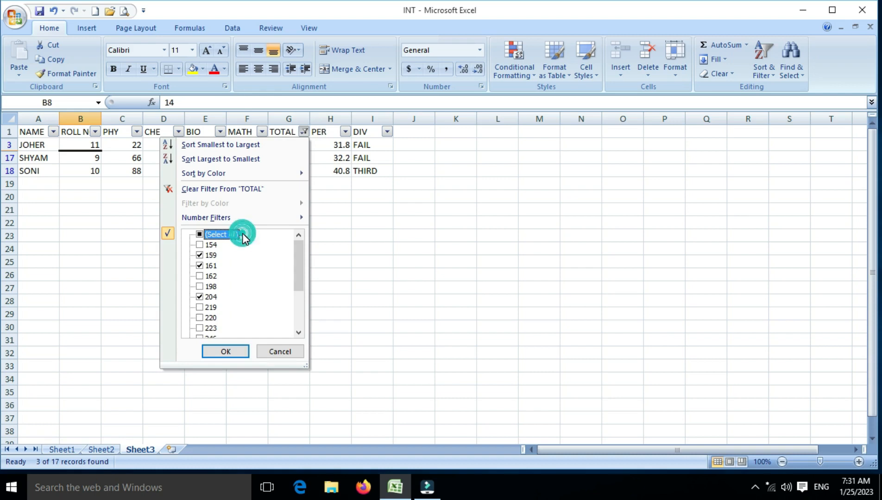
click(227, 352)
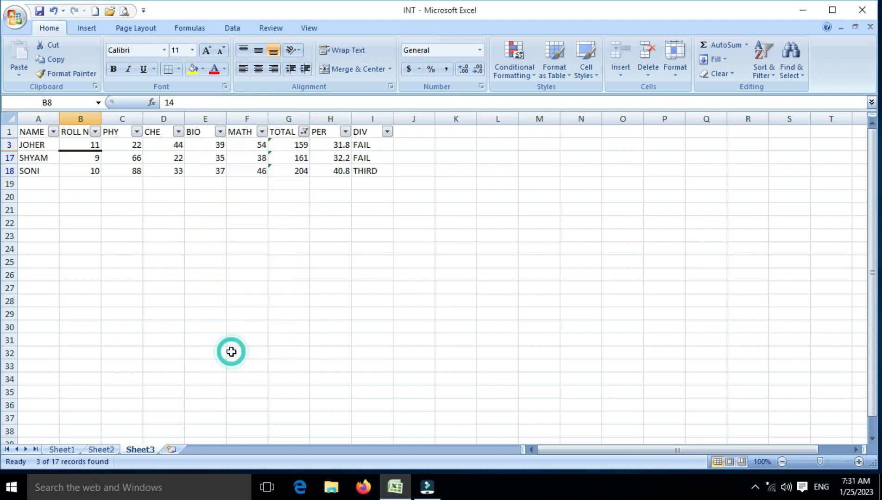
click(303, 132)
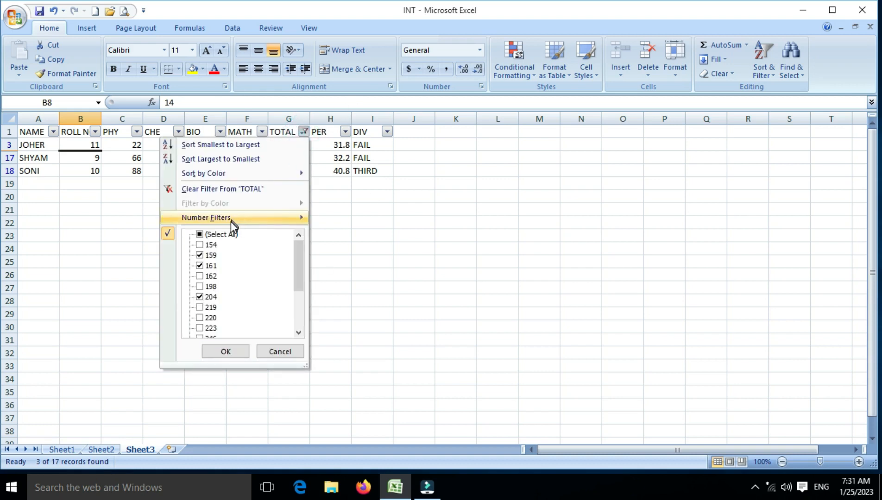
click(229, 234)
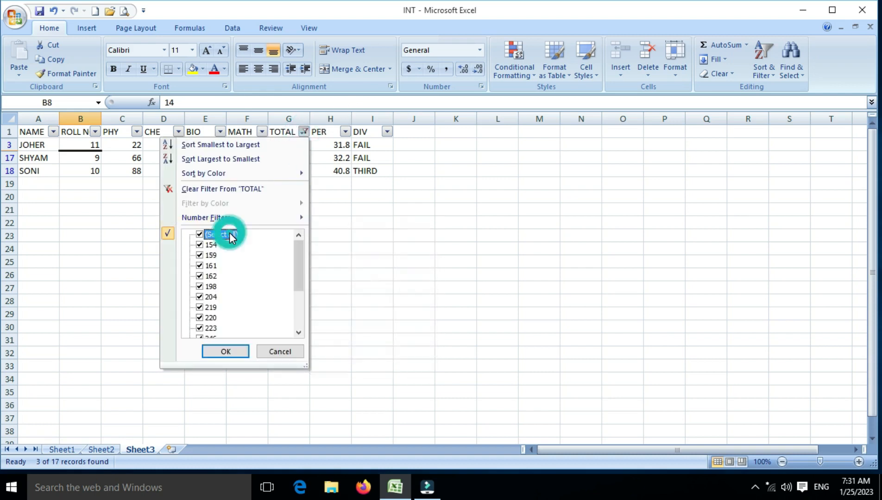
click(227, 352)
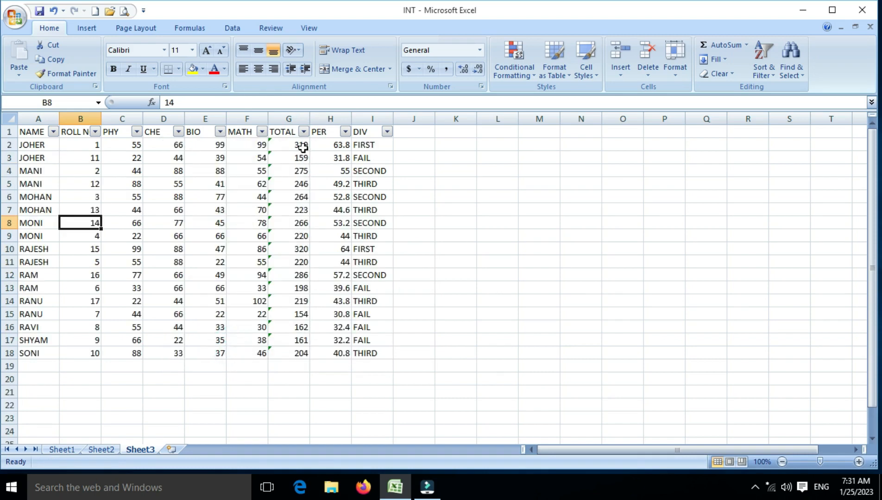
click(303, 132)
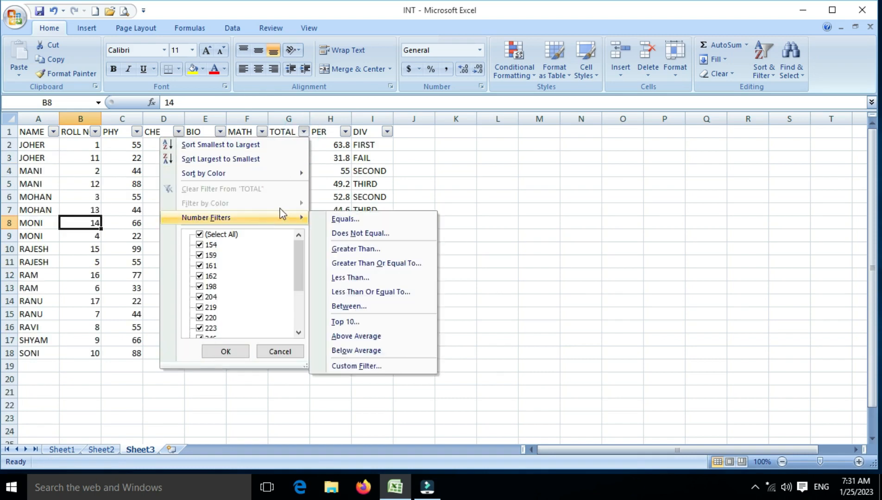
mouse_move(283, 223)
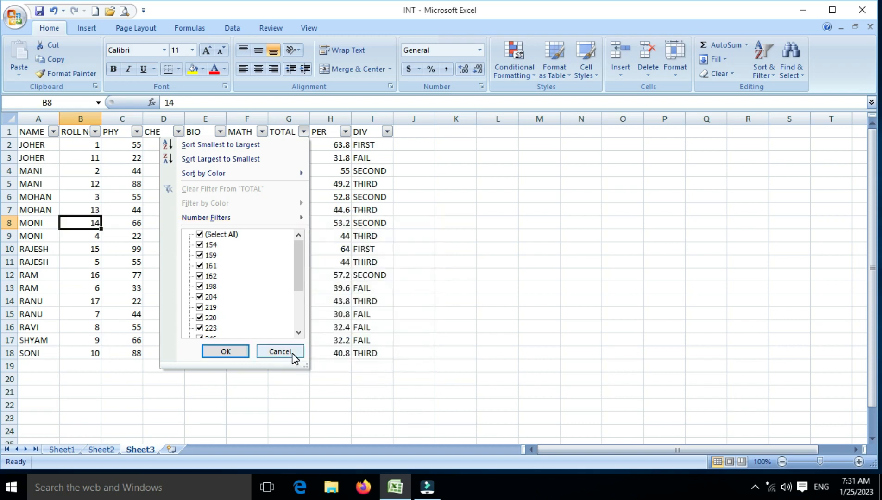
click(280, 352)
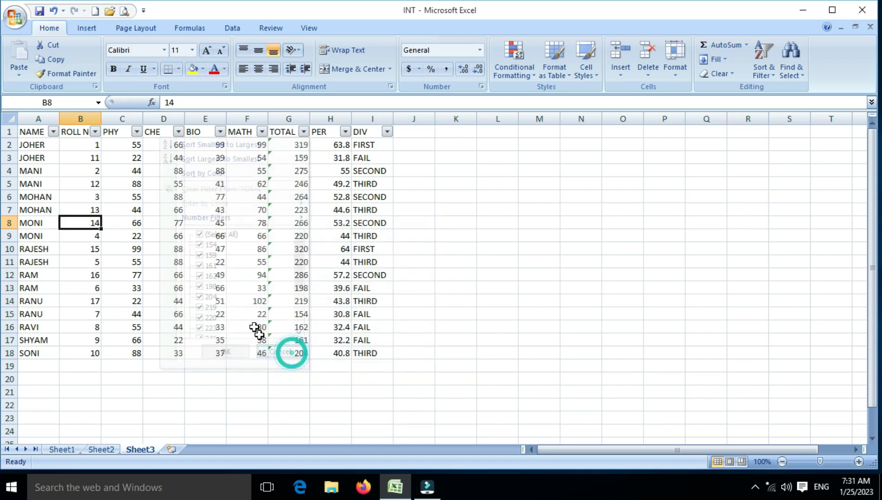
Step: Apply an Equals number filter to the TOTAL column with the value 220
click(303, 132)
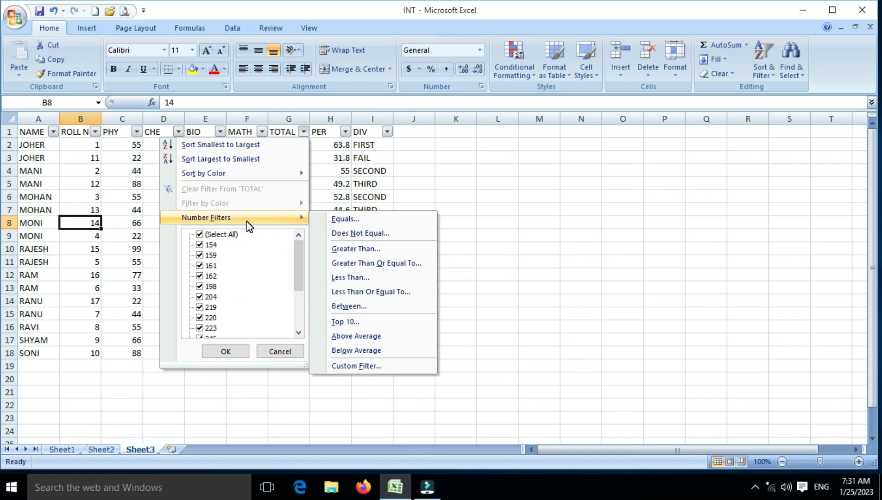
click(343, 222)
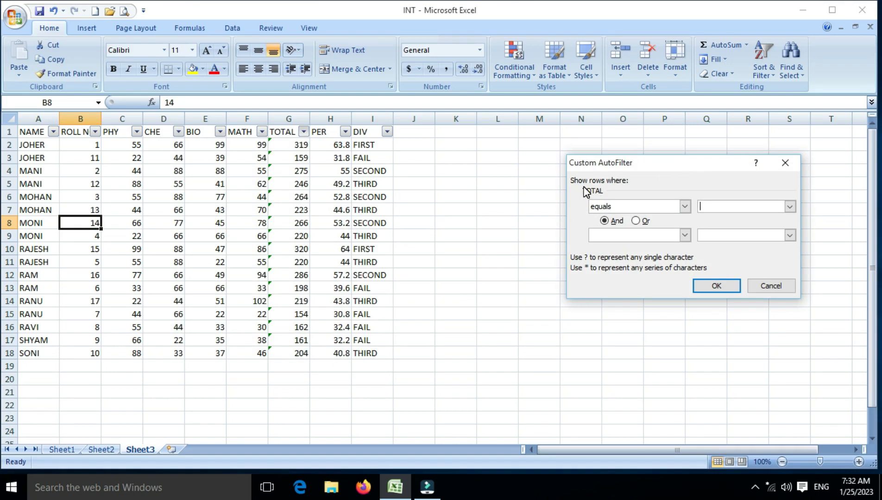
click(685, 207)
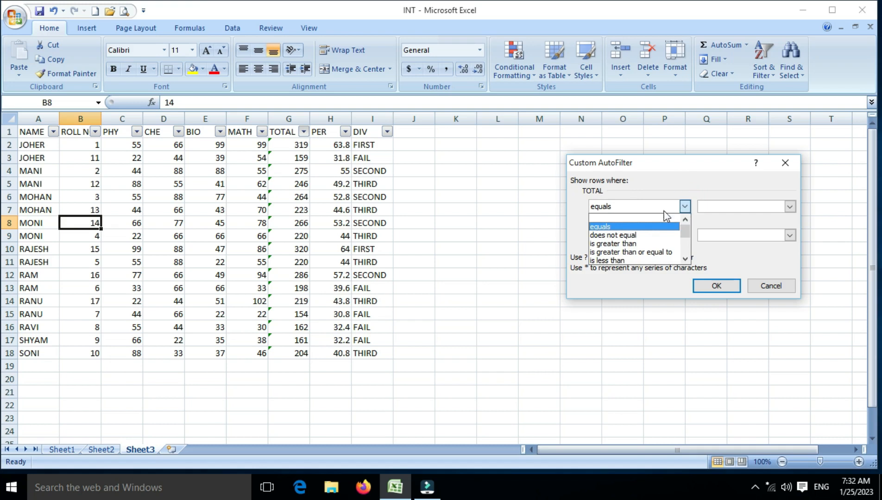
click(711, 207)
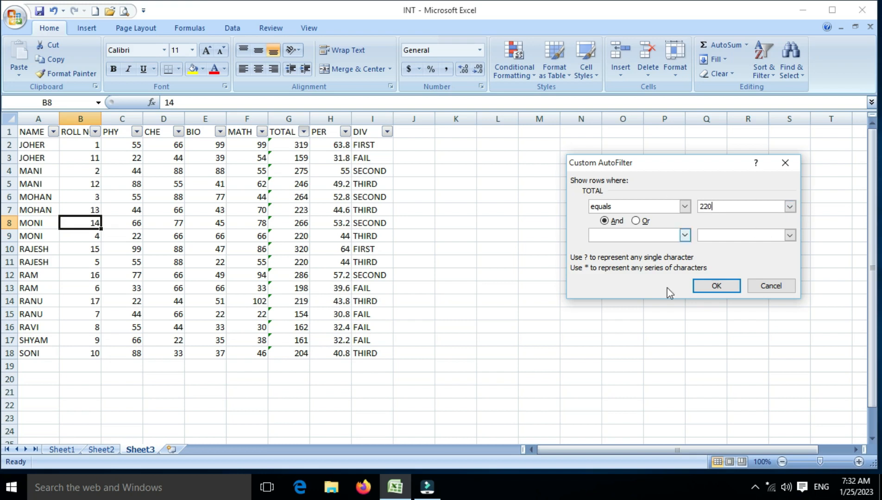
click(716, 286)
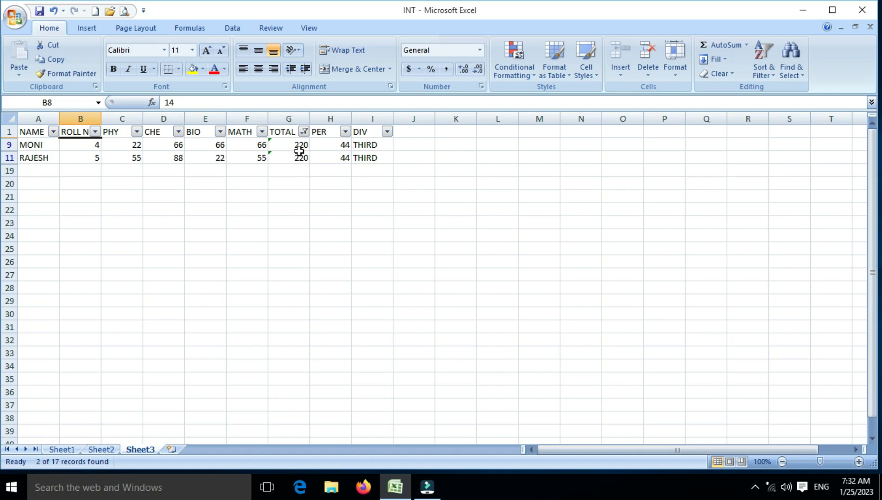
Step: Remove the Equals condition by reselecting all totals in the TOTAL filter
click(304, 131)
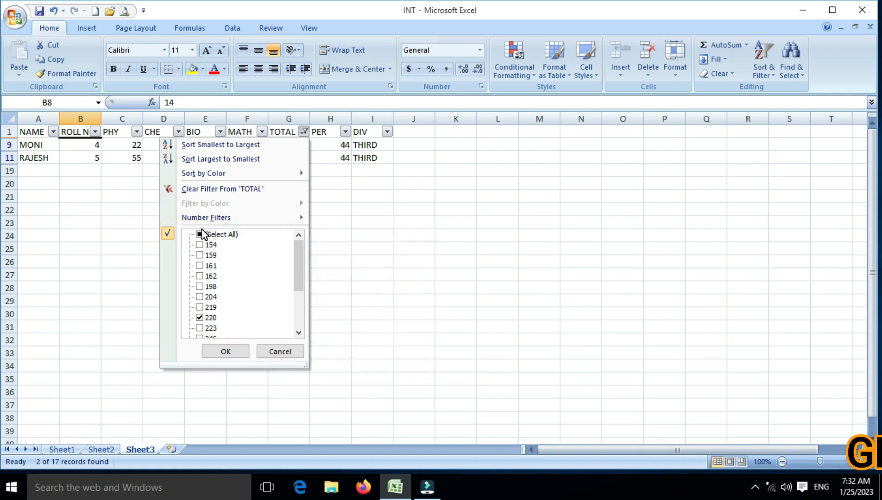
click(199, 234)
mouse_move(307, 227)
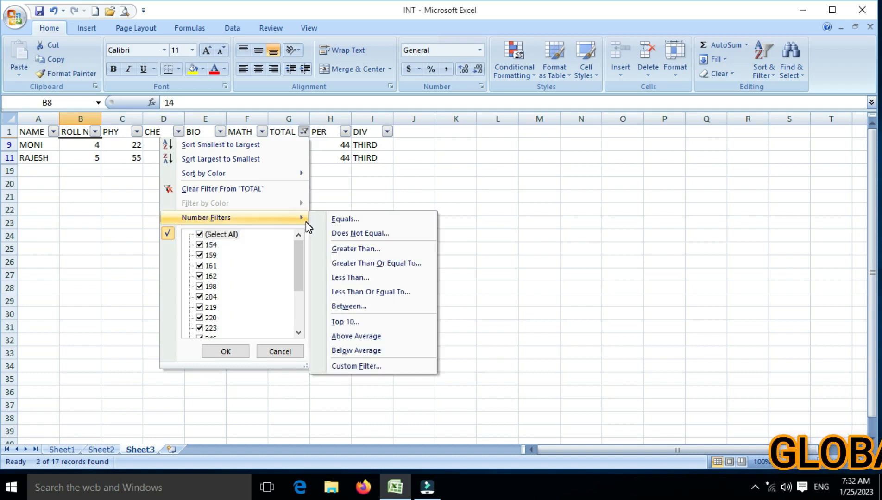
click(241, 351)
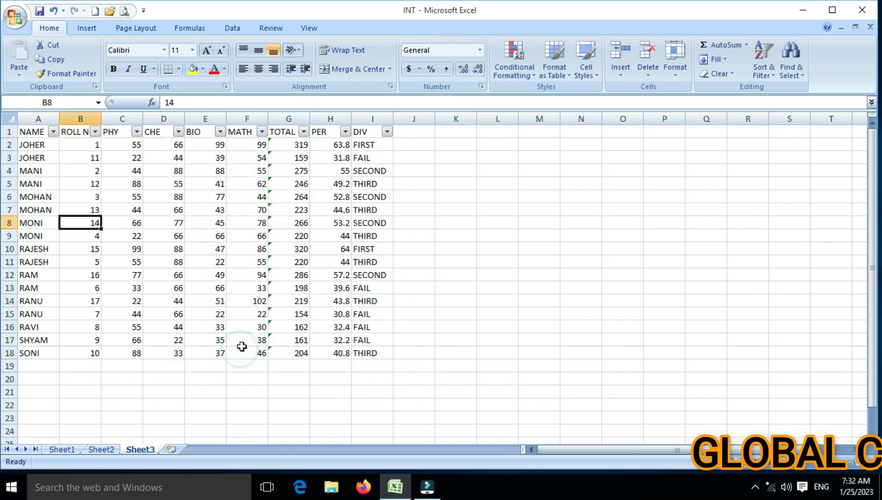
Step: Apply a custom number filter to the TOTAL column for values that equal 220 or do not equal 320
click(304, 131)
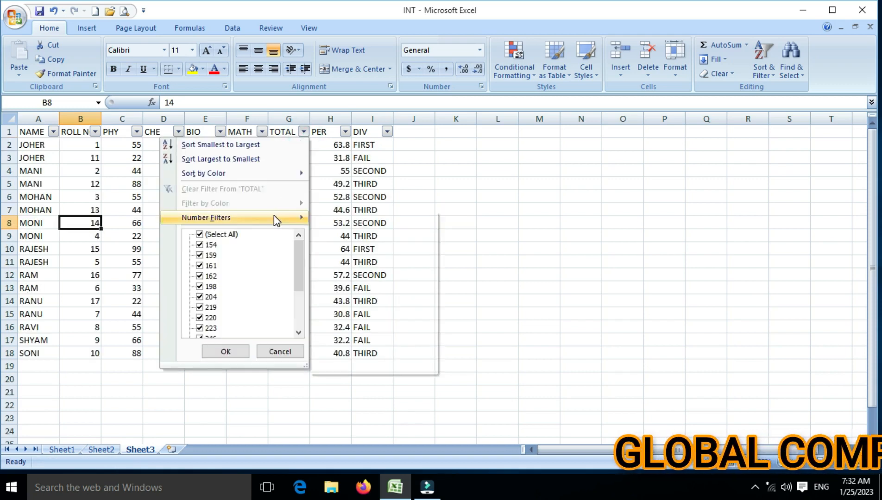
mouse_move(274, 218)
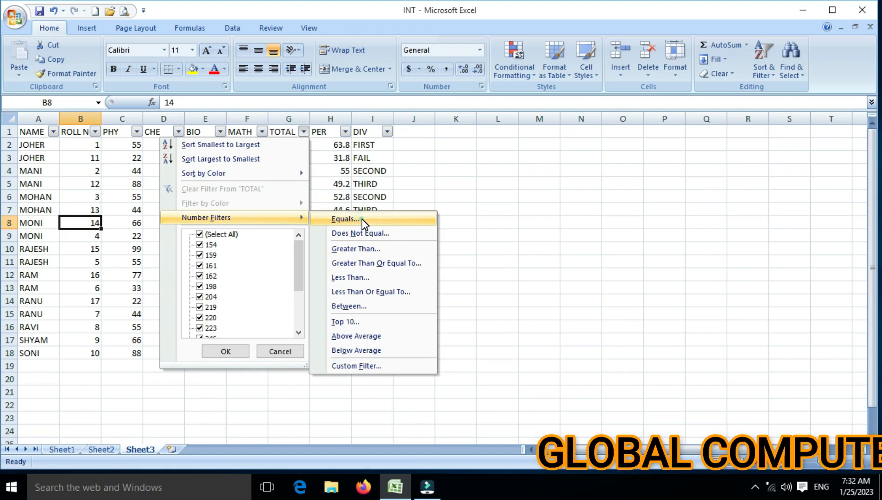
click(362, 220)
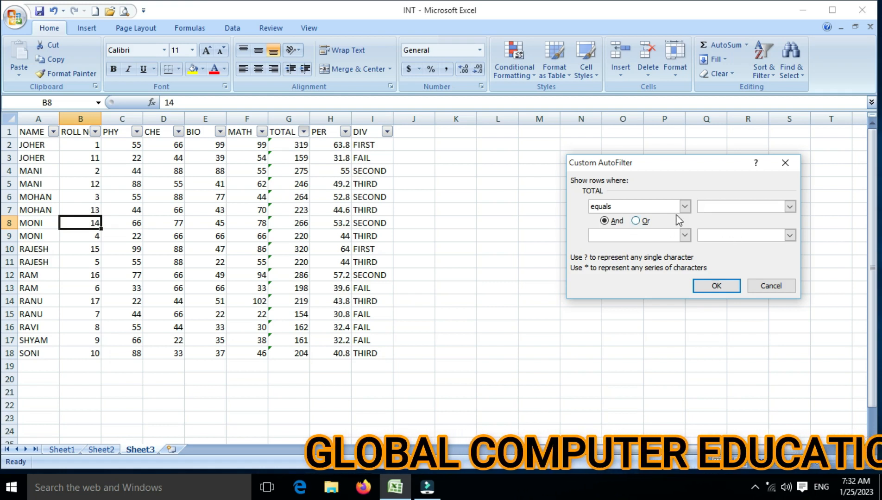
click(636, 221)
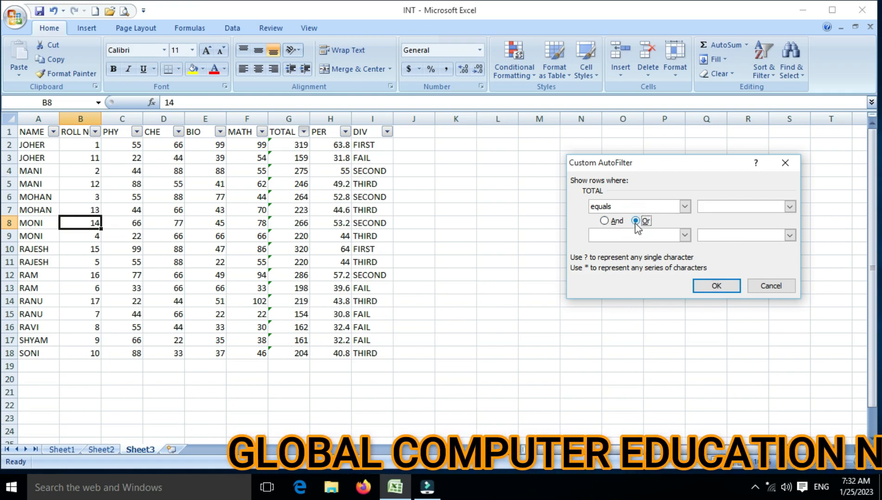
click(704, 208)
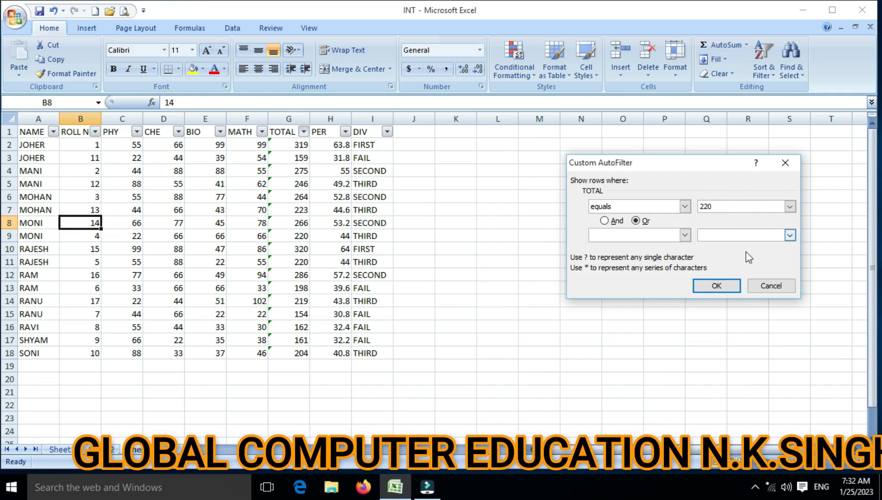
click(684, 235)
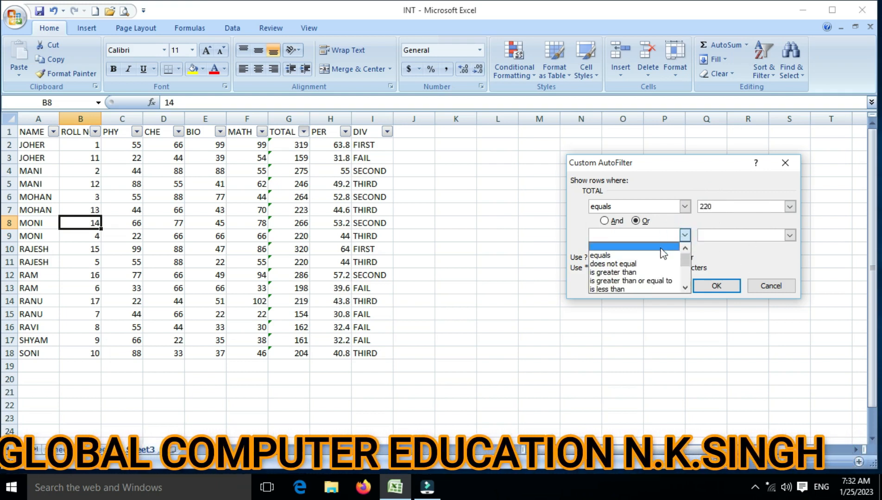
click(644, 265)
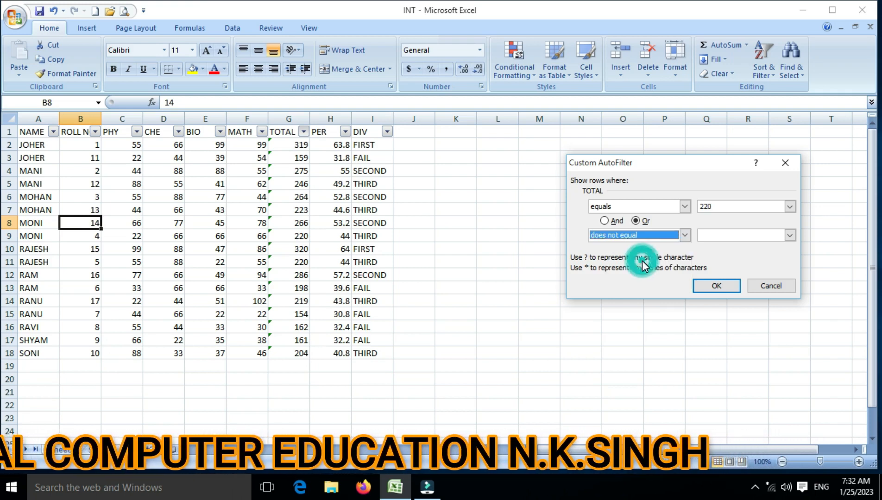
click(709, 238)
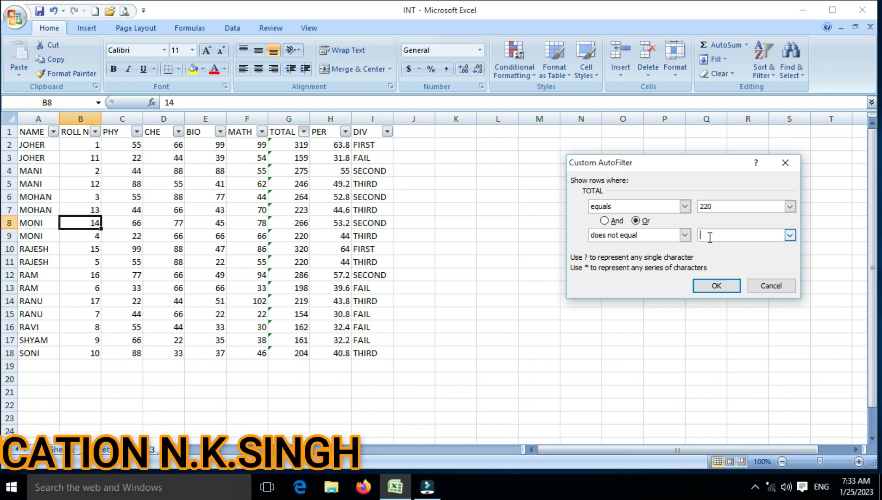
click(708, 207)
click(716, 286)
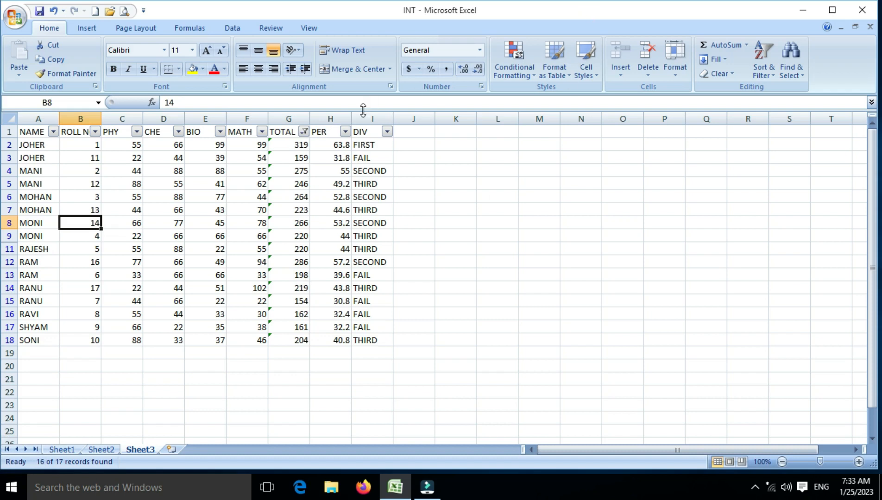
Step: Reselect all totals in the TOTAL filter to restore the full table
click(304, 132)
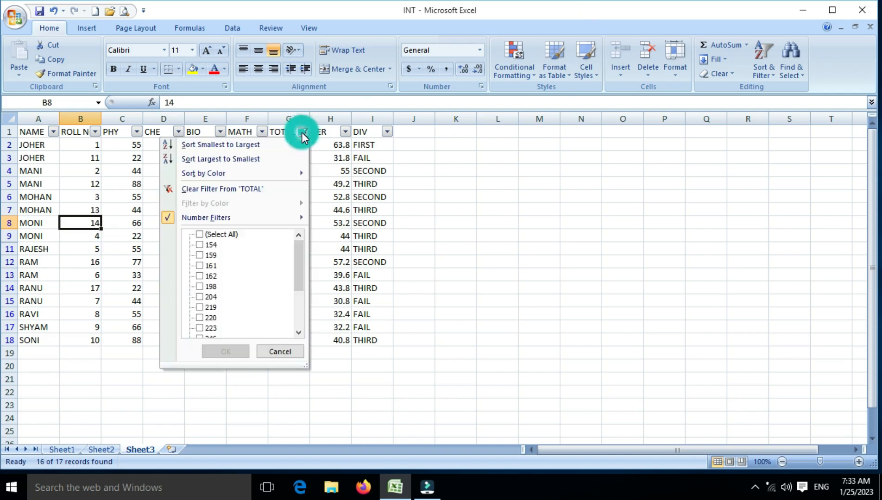
click(201, 235)
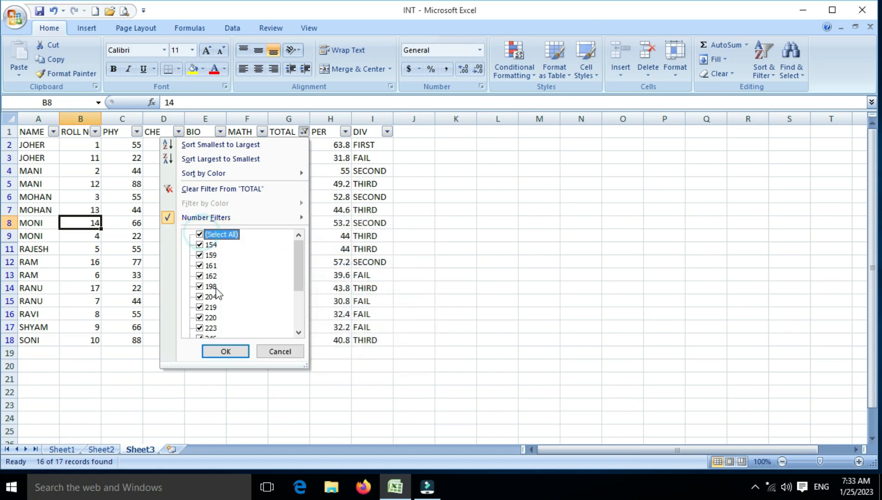
click(227, 352)
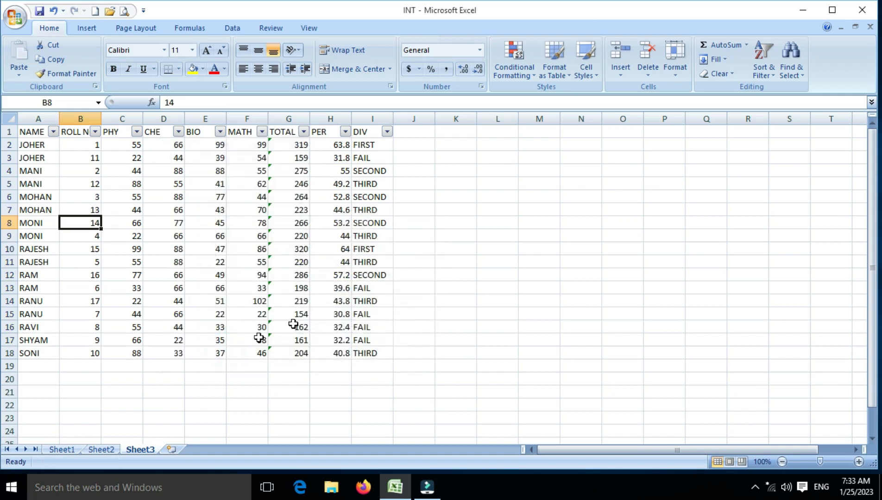
Step: Apply a Does Not Equal number filter to the TOTAL column with the value 220
click(303, 133)
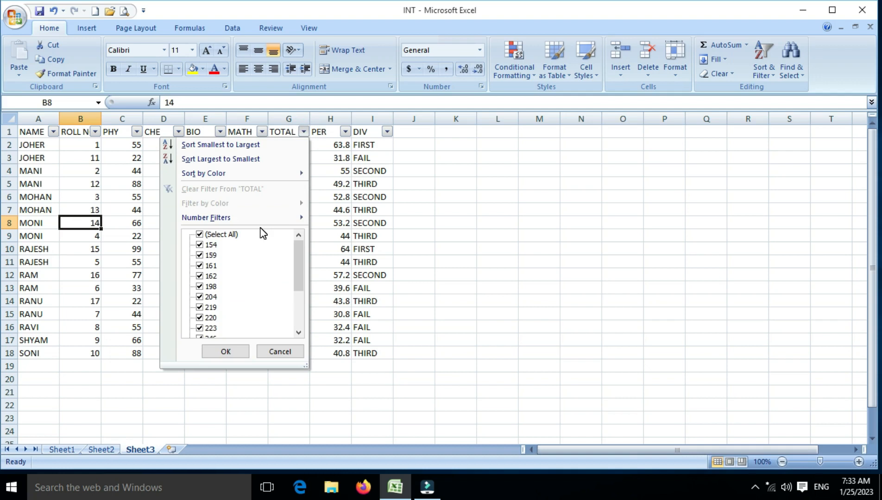
mouse_move(260, 220)
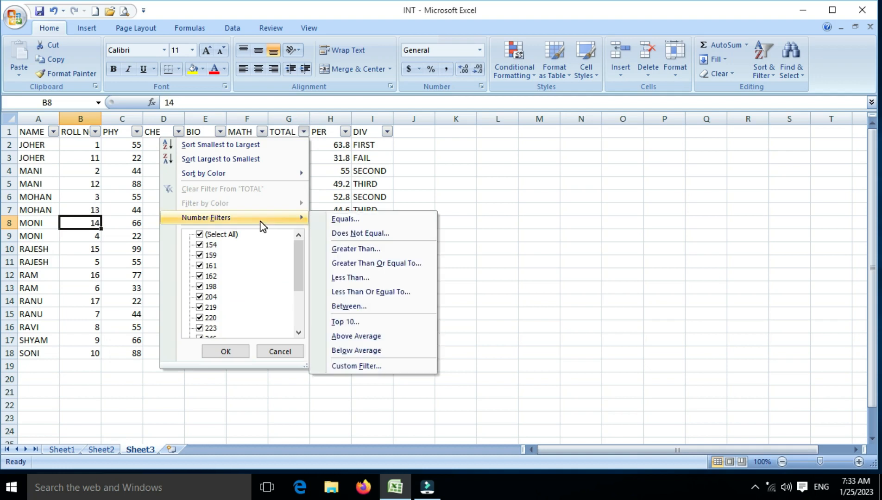
click(354, 234)
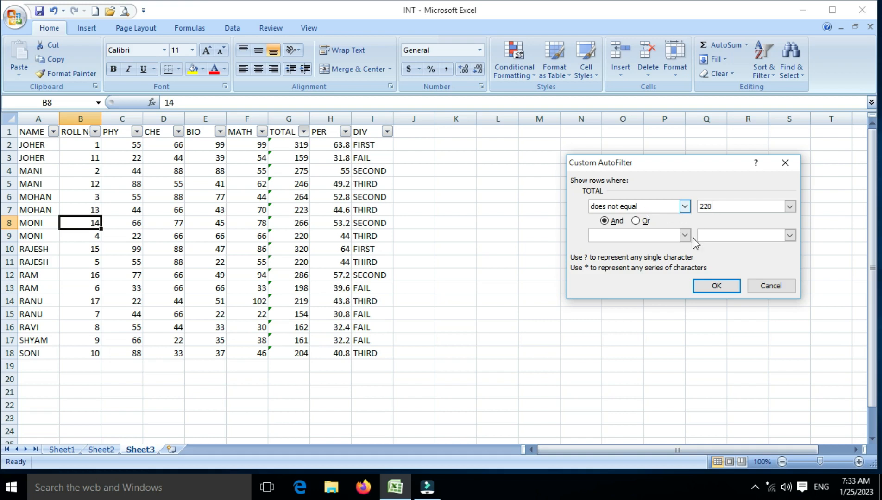
click(716, 287)
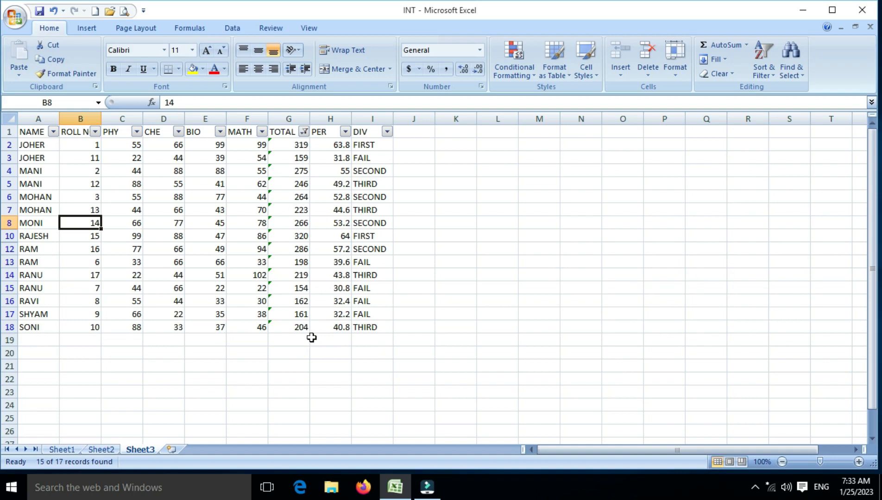
Step: Remove the Does Not Equal condition by reselecting all totals in the TOTAL filter
click(306, 133)
click(226, 235)
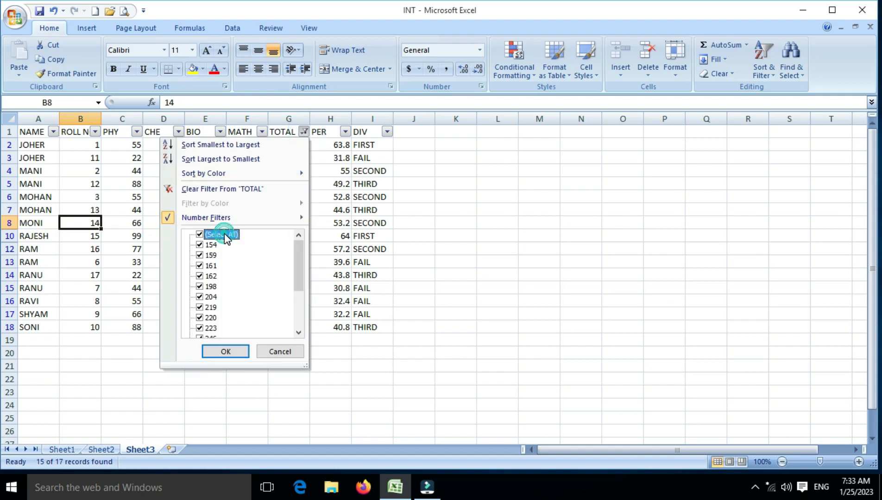
click(226, 352)
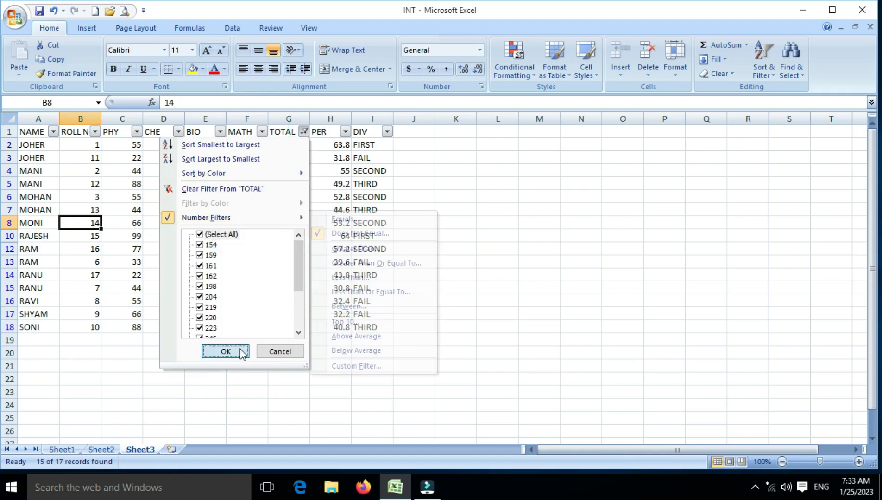
Step: Apply a Greater Than number filter to the TOTAL column
click(305, 132)
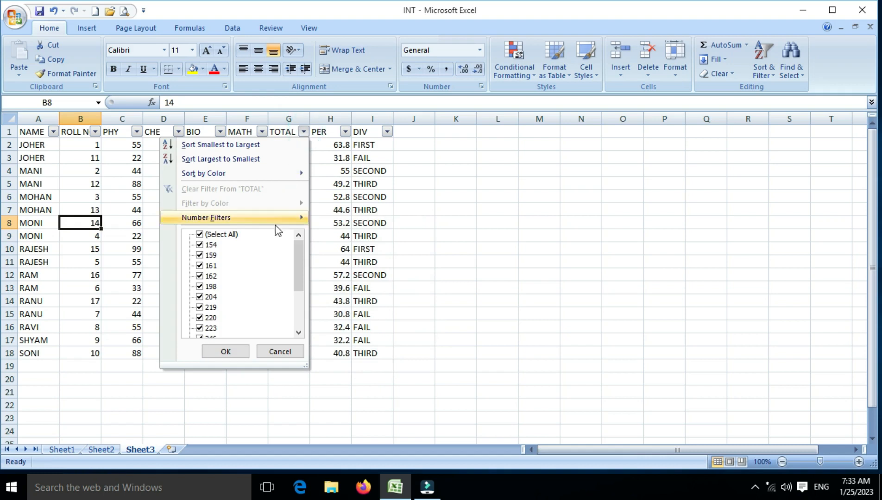
mouse_move(277, 227)
click(341, 250)
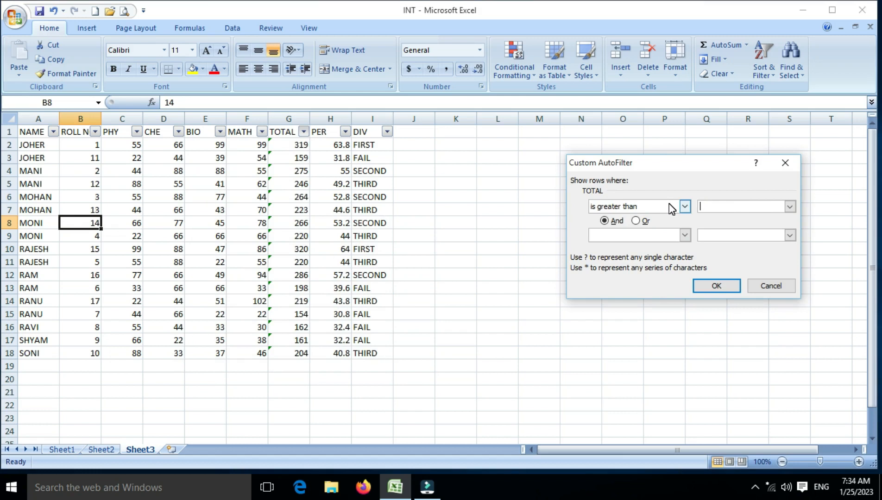
text(20)
click(716, 288)
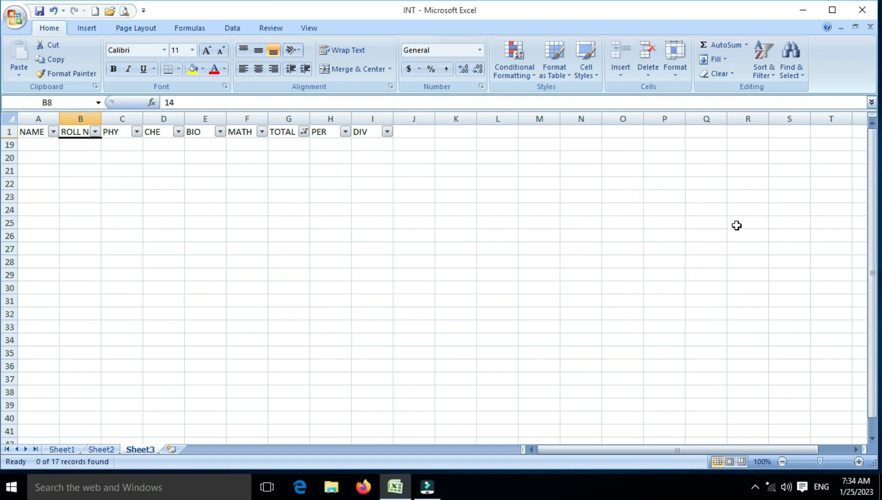
Step: Remove the Greater Than condition by reselecting all totals in the TOTAL filter
click(304, 132)
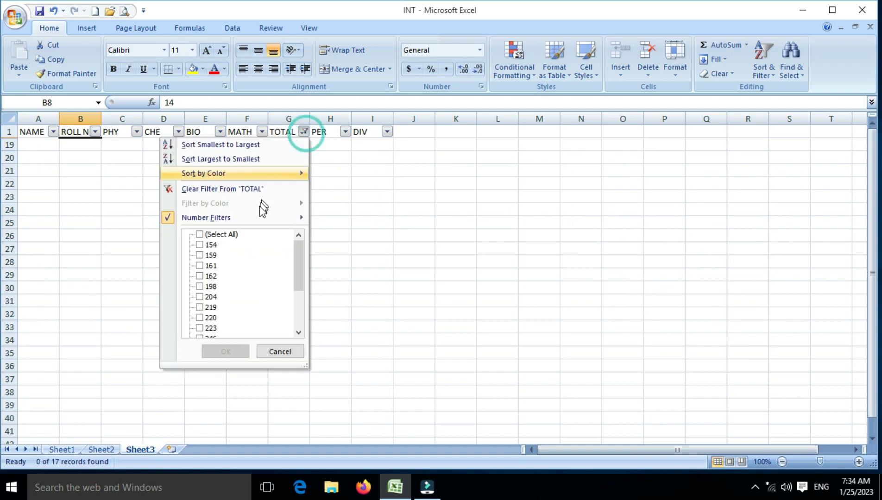
click(236, 234)
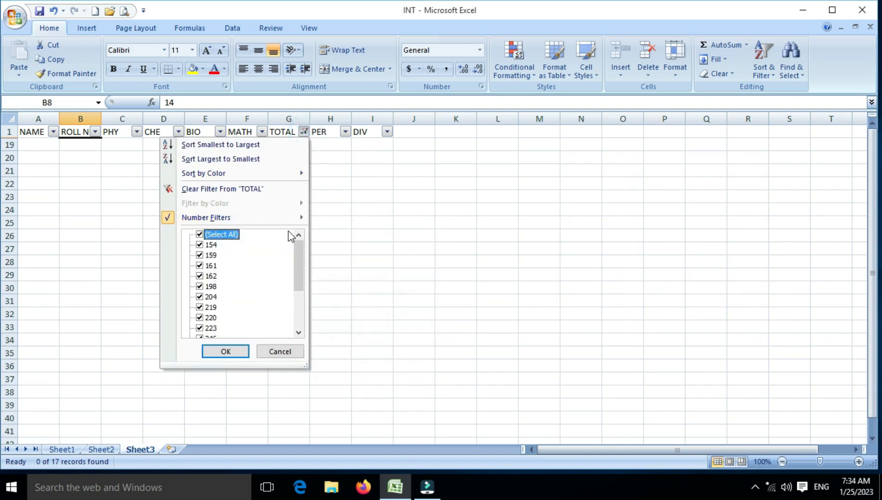
click(226, 352)
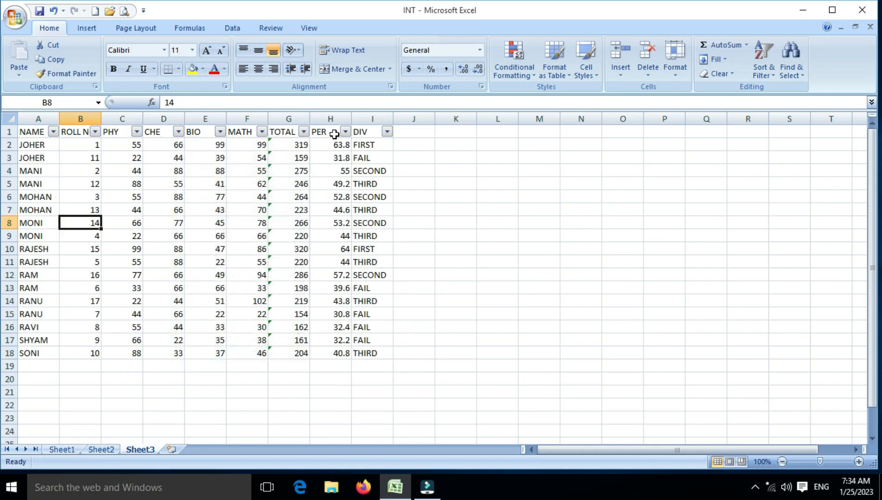
Step: Apply a Greater Than Or Equal To number filter to the TOTAL column with the value 266
click(303, 131)
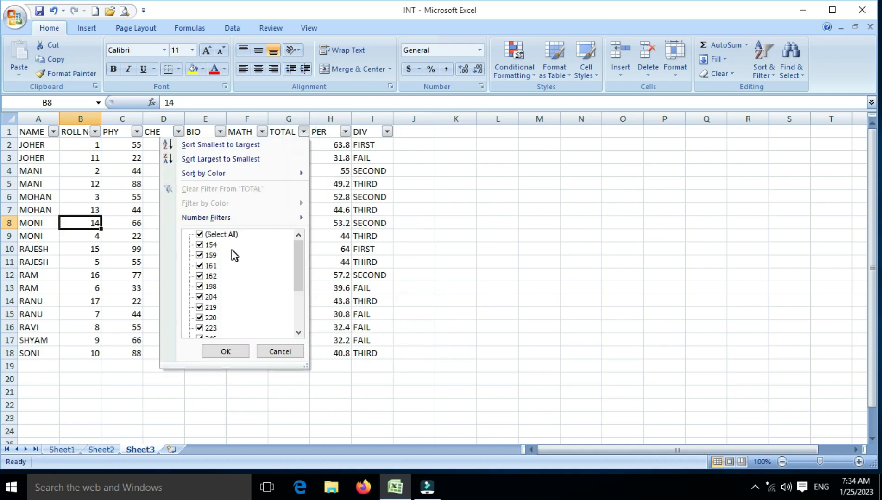
click(231, 235)
click(226, 234)
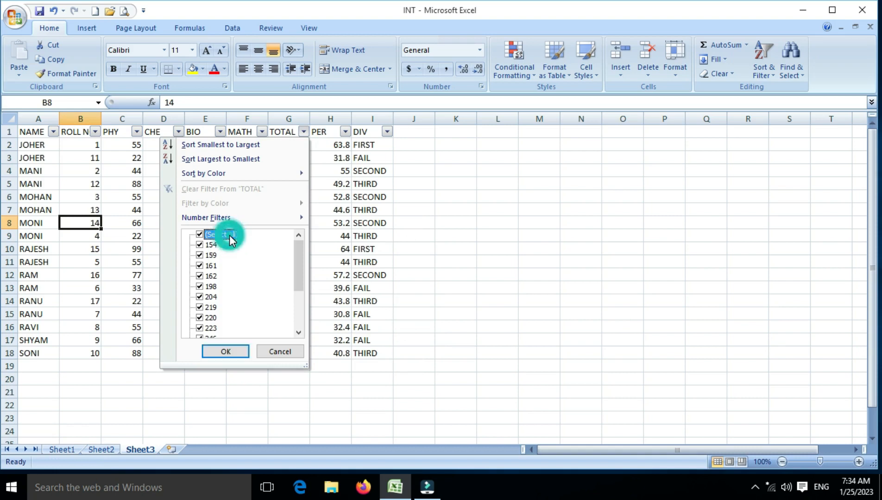
mouse_move(286, 218)
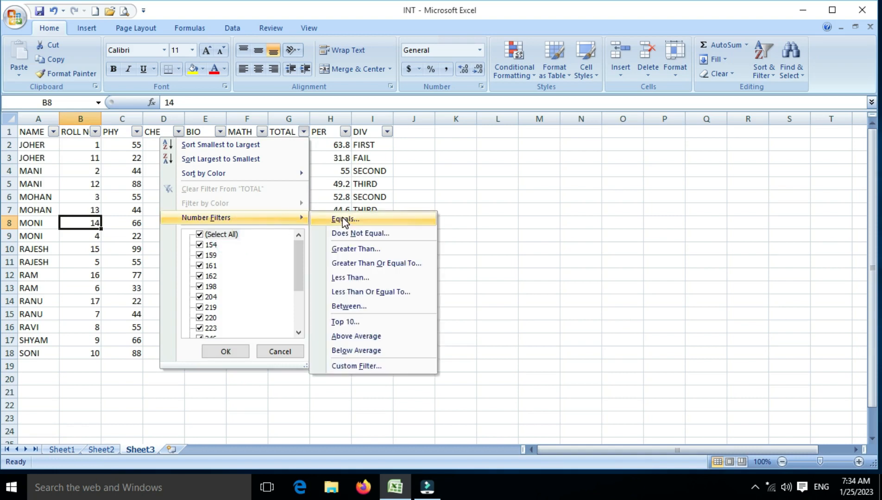
click(355, 263)
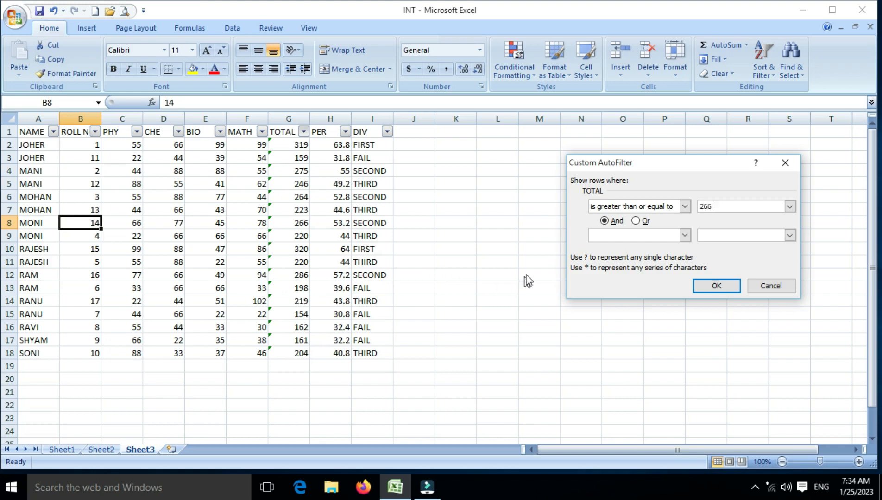
click(704, 284)
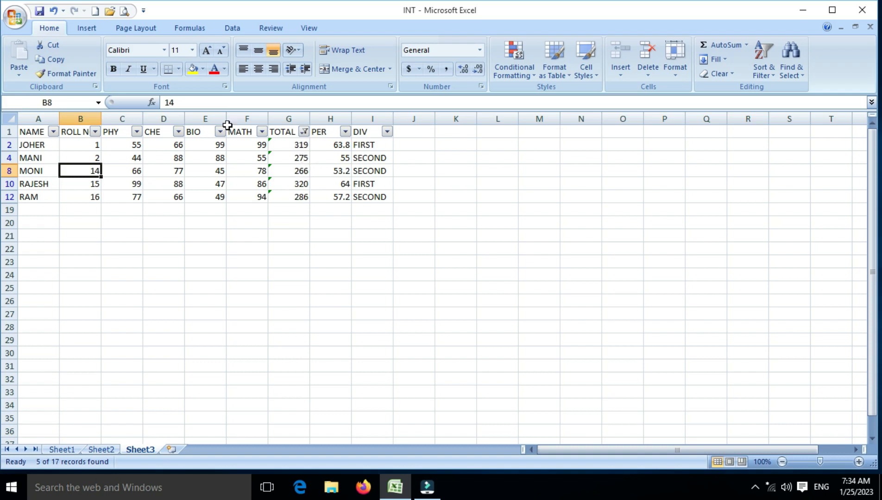
Step: Reselect all totals in the TOTAL filter to restore the full table
click(305, 131)
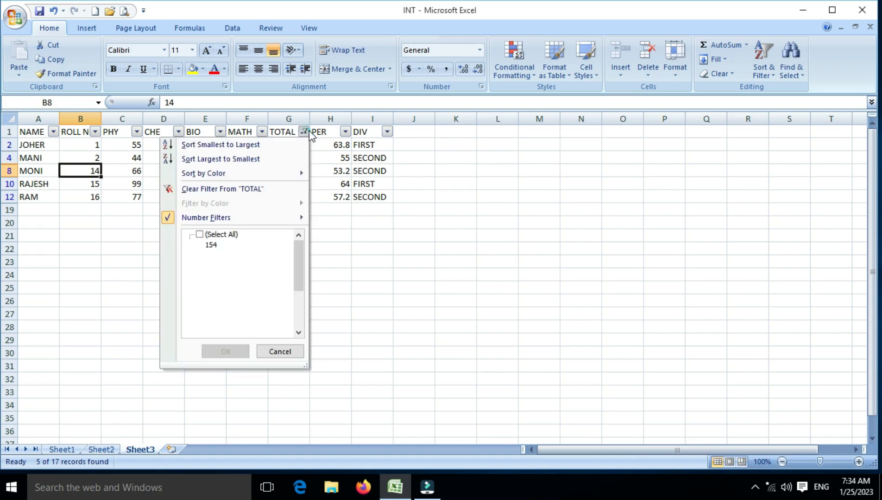
click(214, 235)
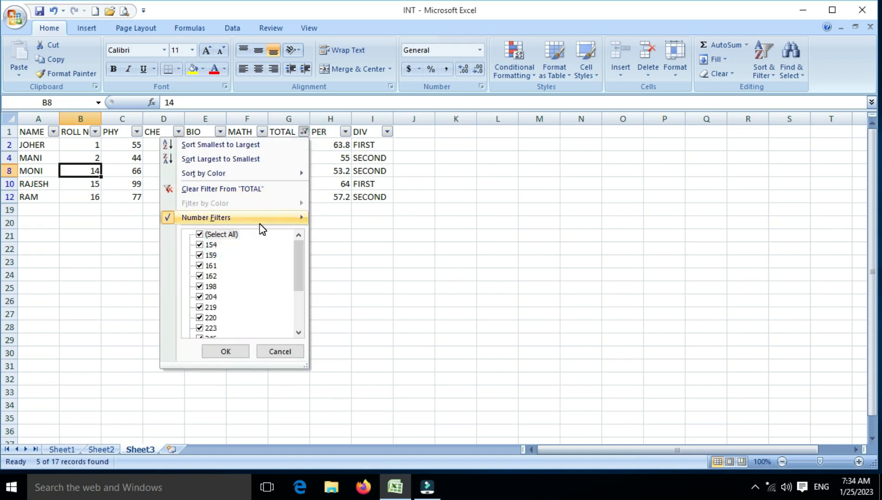
click(236, 346)
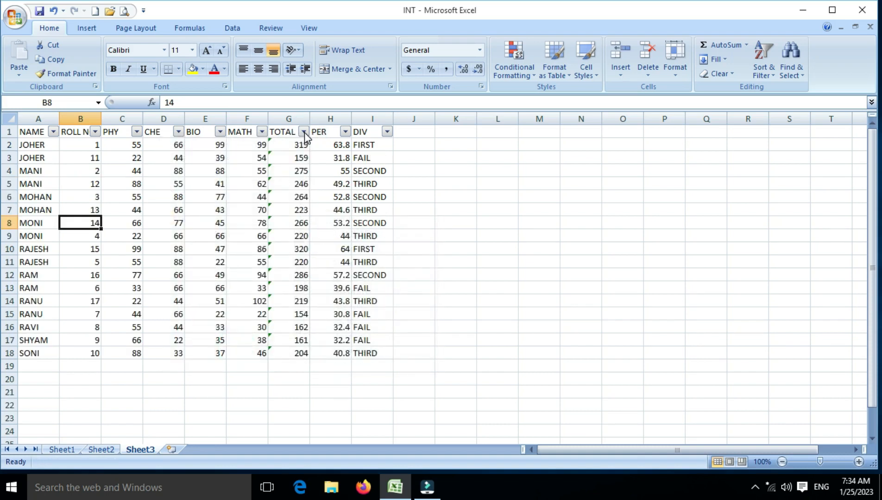
Step: Apply a Less Than Or Equal To number filter to the BIO column with the value 45
click(220, 132)
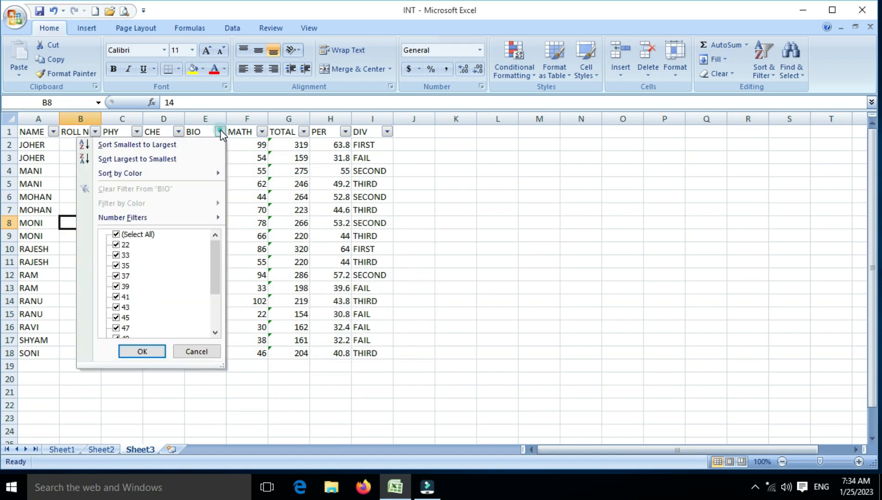
mouse_move(216, 217)
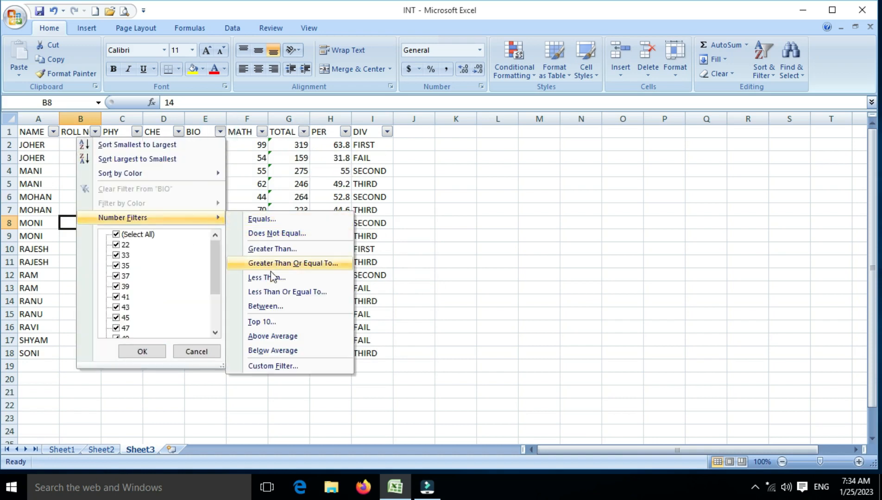
click(296, 292)
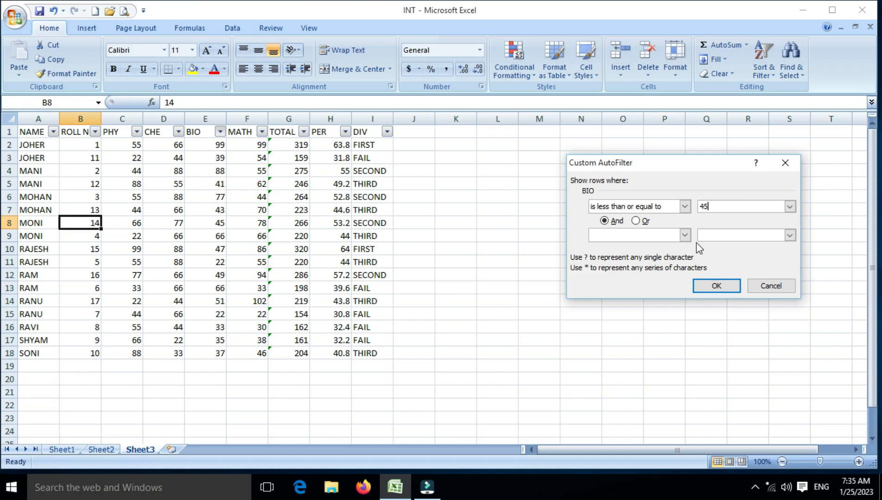
click(717, 286)
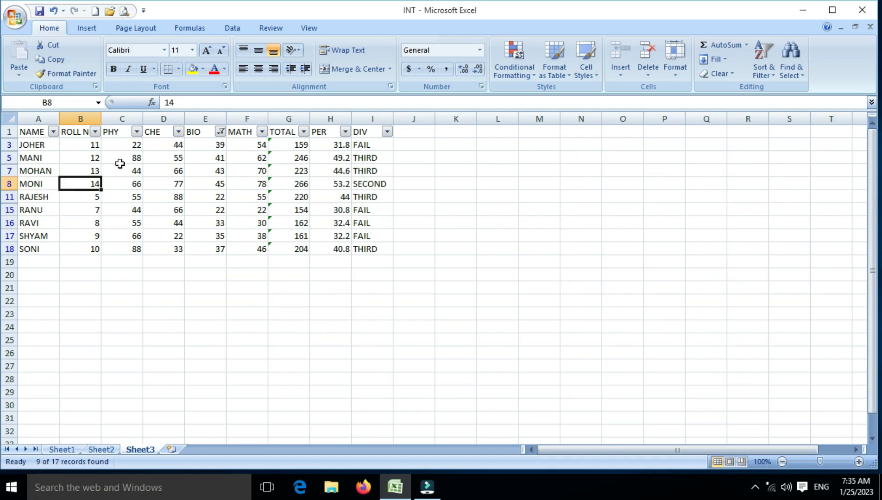
Step: Zoom the sheet to the selected cell and return it to 100% magnification
click(303, 29)
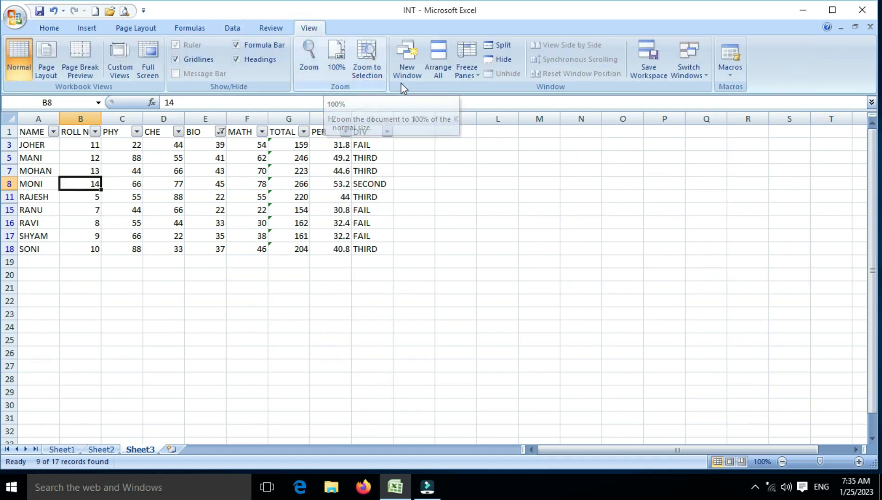
click(374, 68)
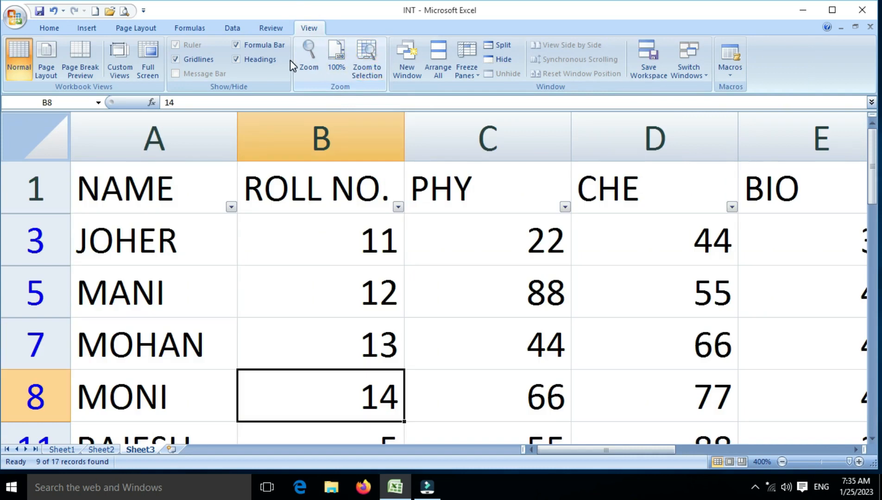
click(337, 61)
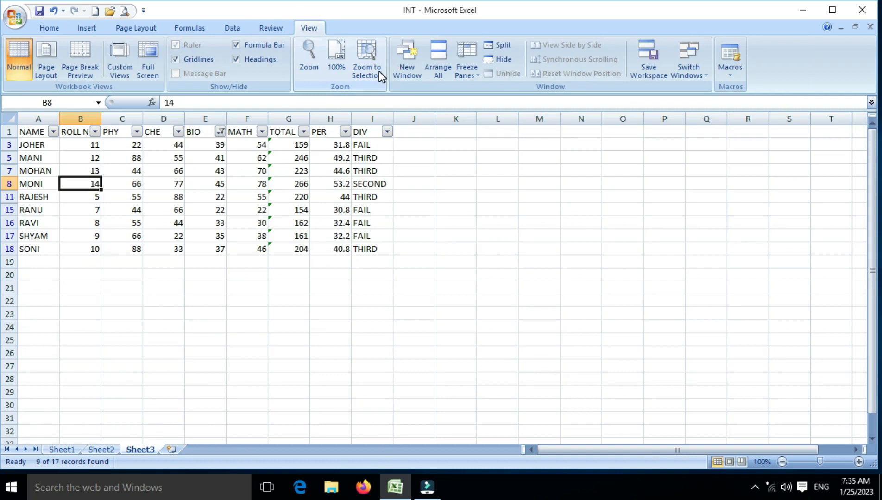
click(340, 69)
Step: Set the sheet's magnification to 200%
click(313, 71)
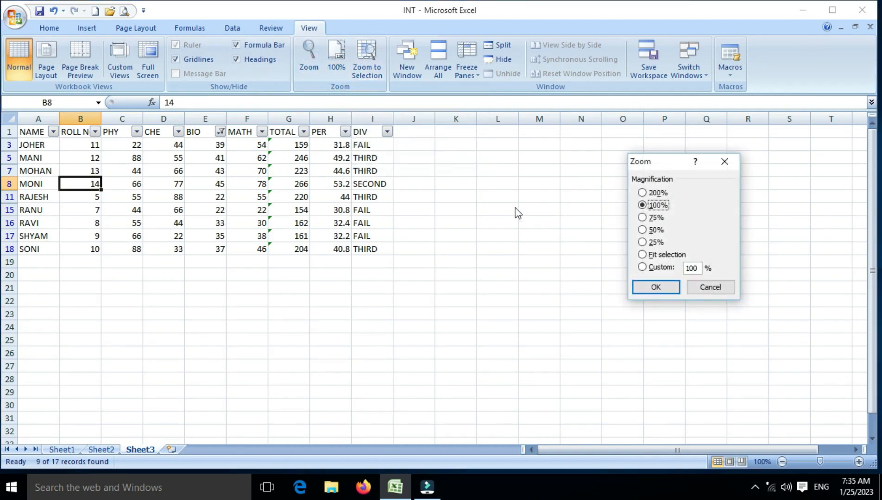
click(642, 193)
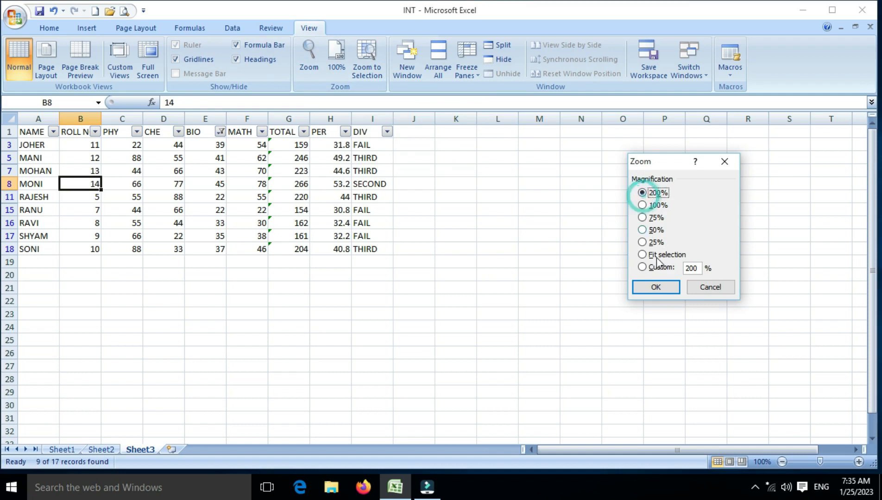
click(658, 287)
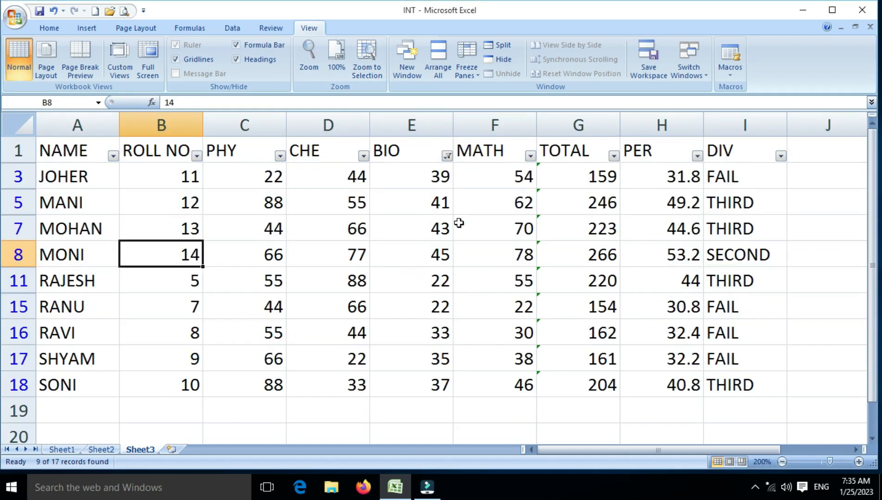
Step: Remove the BIO column's number condition by reselecting all values in its filter
click(615, 156)
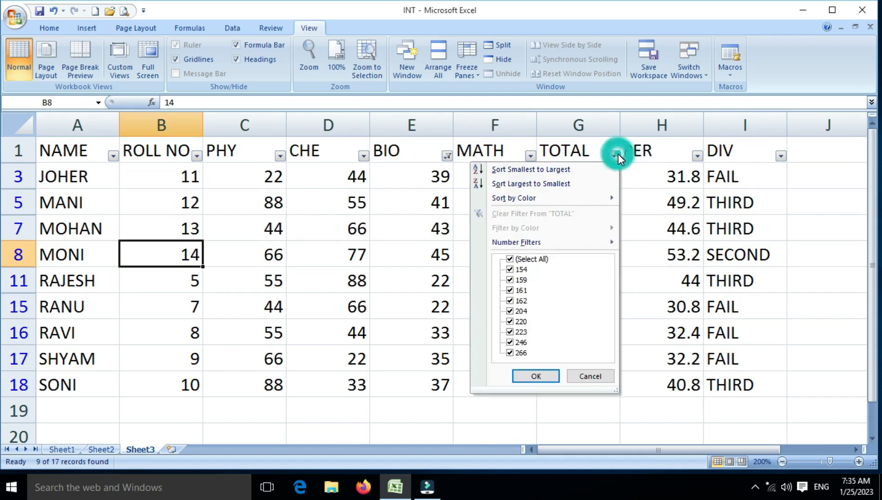
click(285, 240)
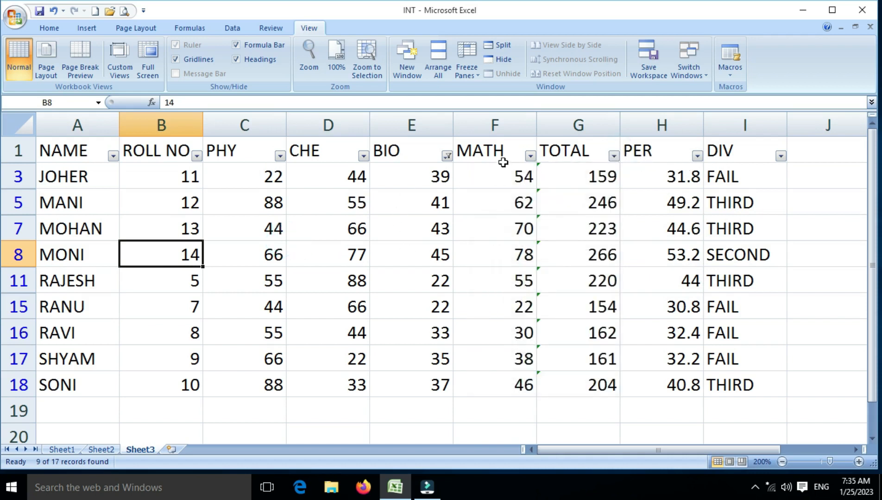
click(447, 157)
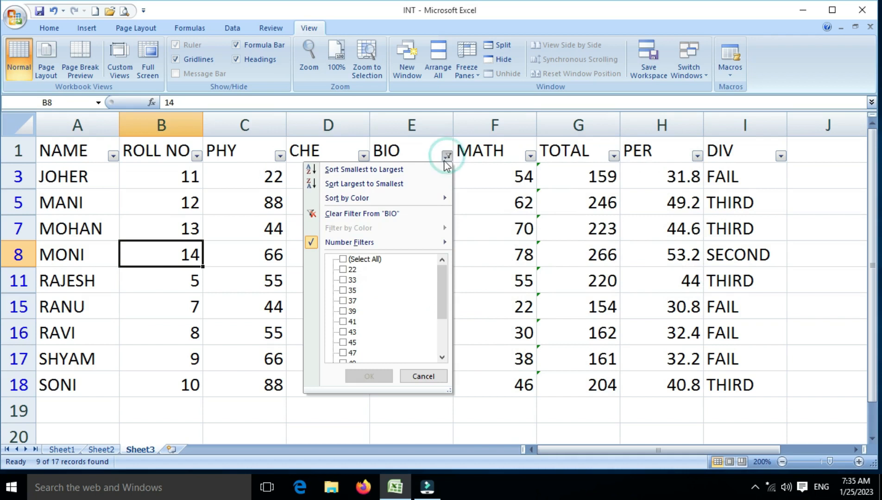
click(364, 259)
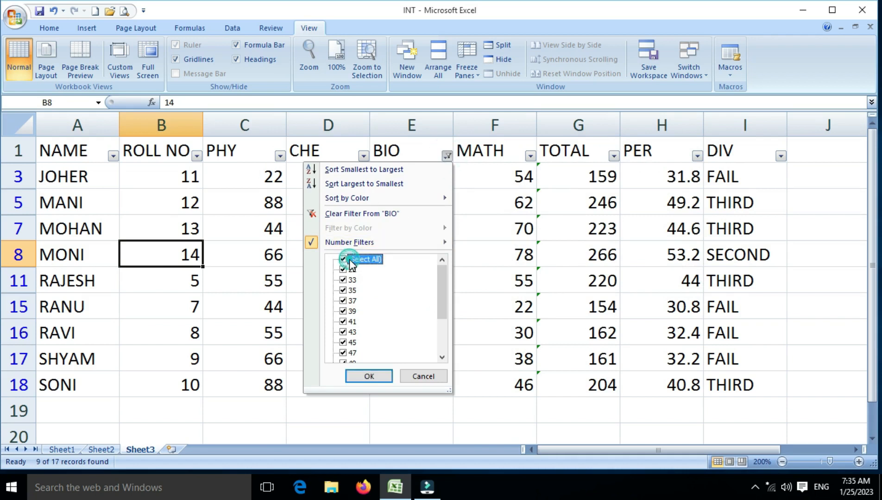
click(369, 376)
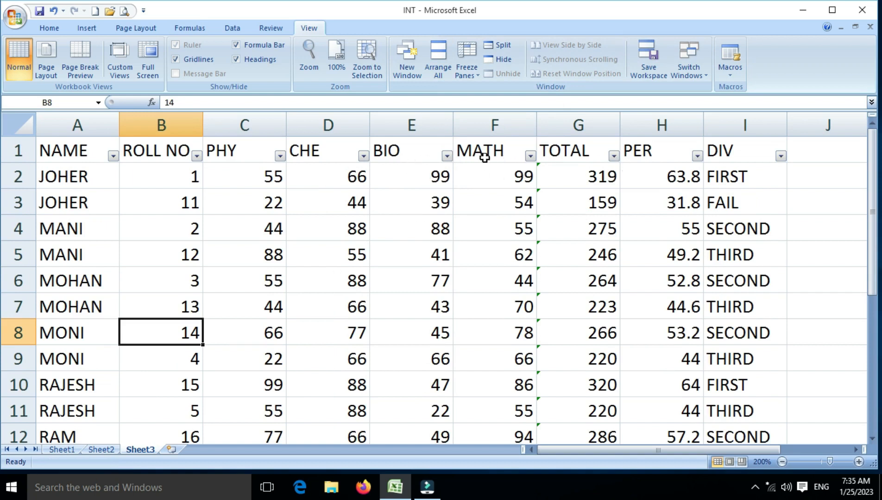
Step: Apply a Between number filter to the MATH column with a lower limit of 52 and an upper limit
click(530, 155)
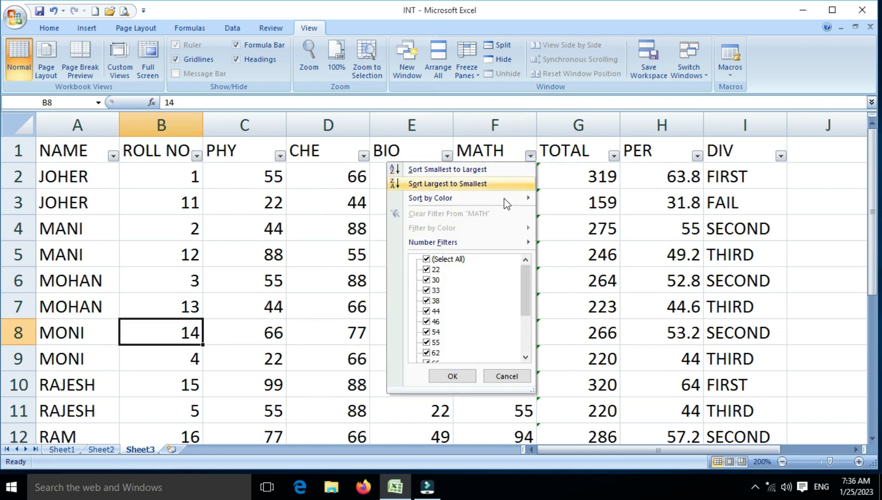
mouse_move(510, 243)
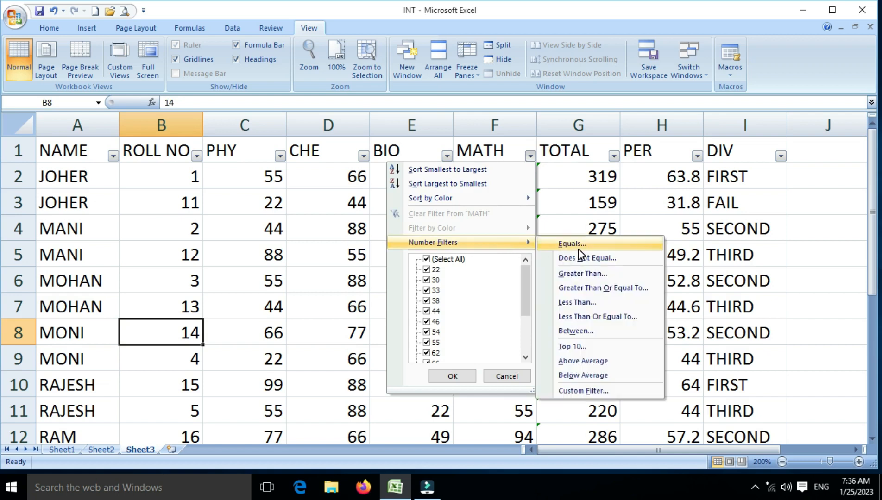
click(598, 333)
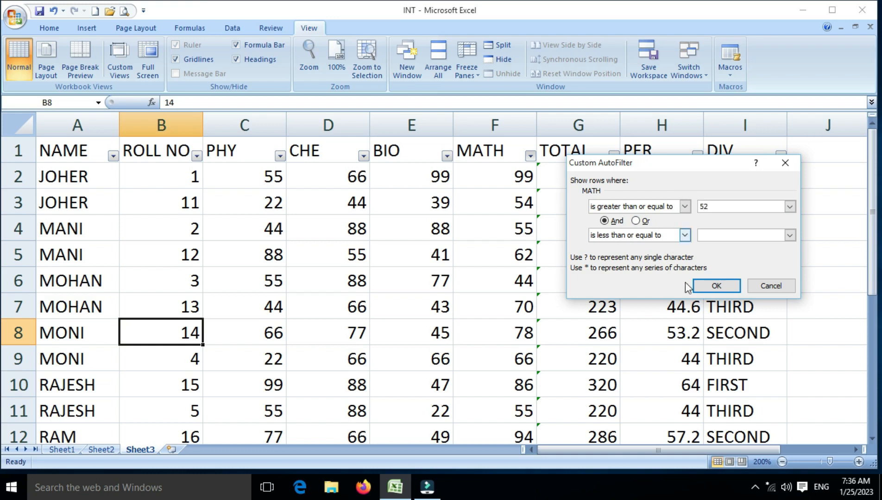
click(711, 237)
click(712, 287)
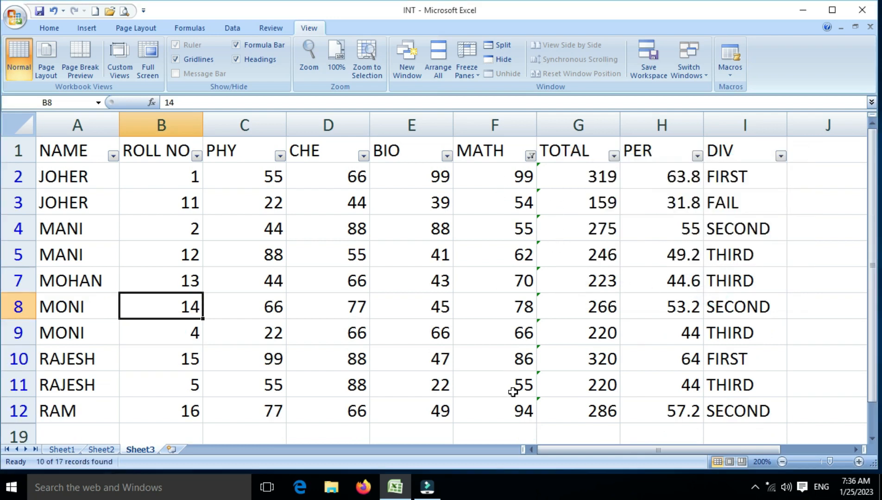
Step: Remove the MATH column's Between condition by reselecting all values in its filter
click(530, 156)
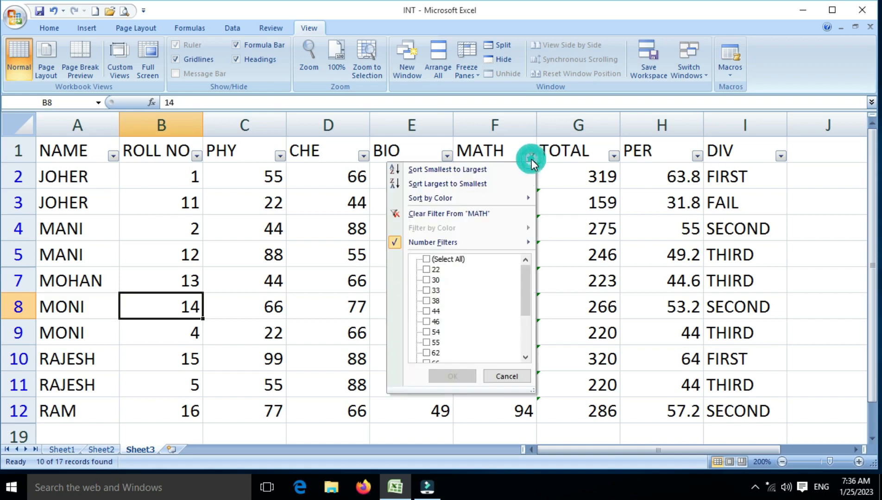
click(438, 260)
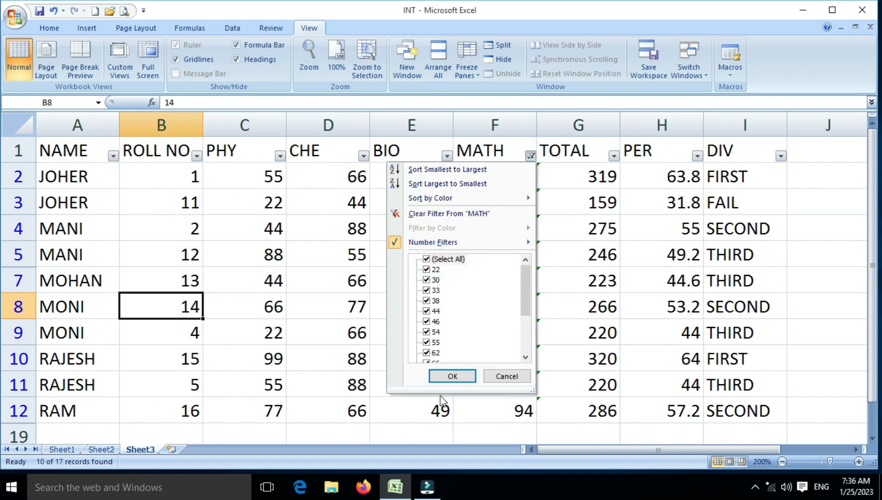
click(452, 376)
scroll(455, 376, down, 4)
scroll(456, 377, up, 4)
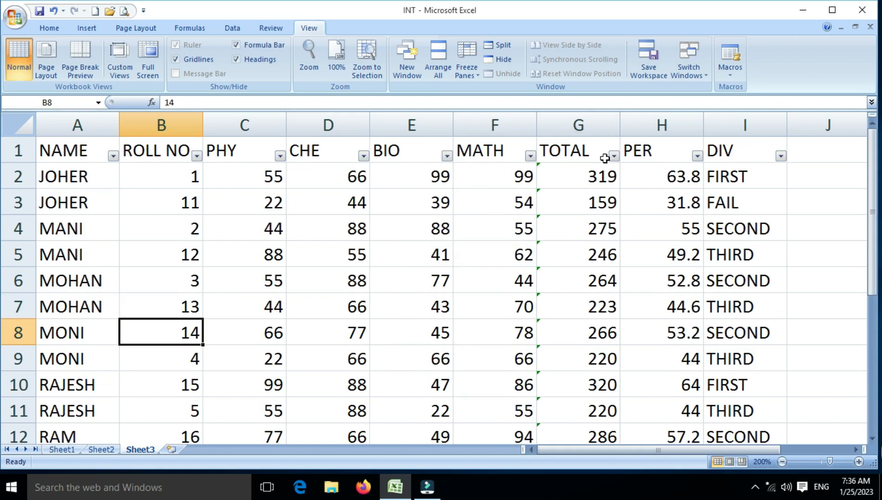
Step: Apply a Begins With text filter to the DIV column with the value F
click(781, 156)
mouse_move(755, 244)
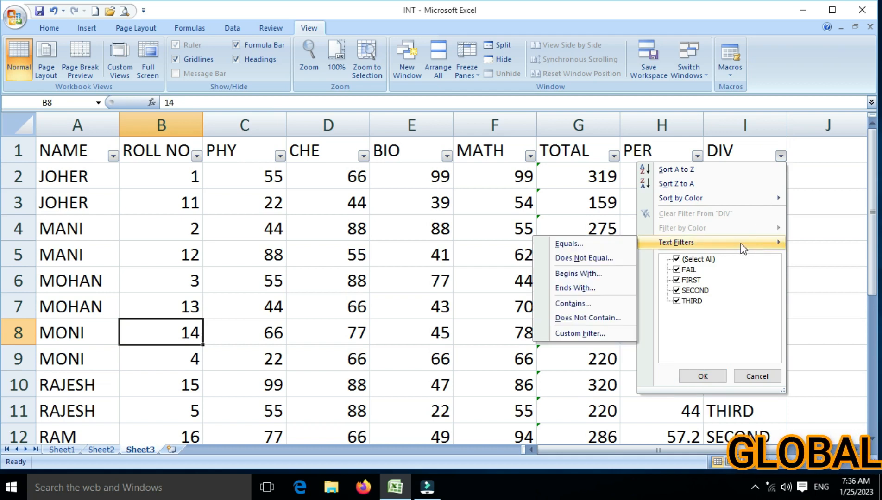
click(566, 275)
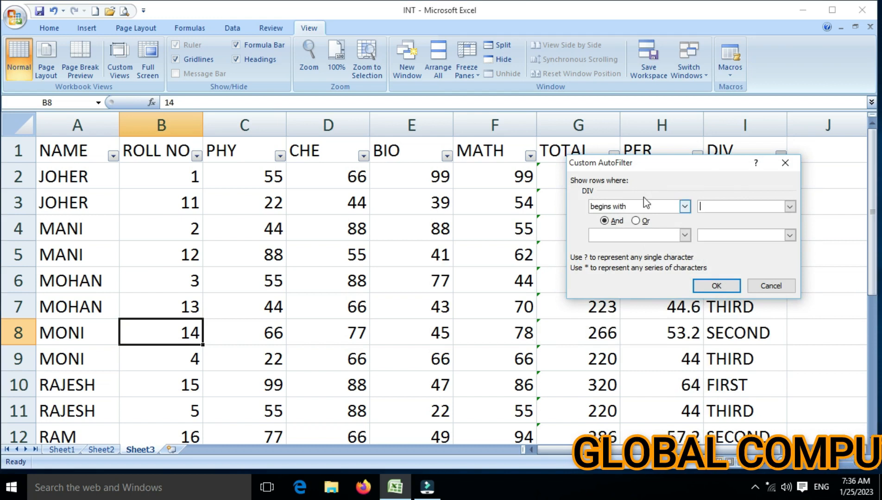
drag(637, 170, 398, 178)
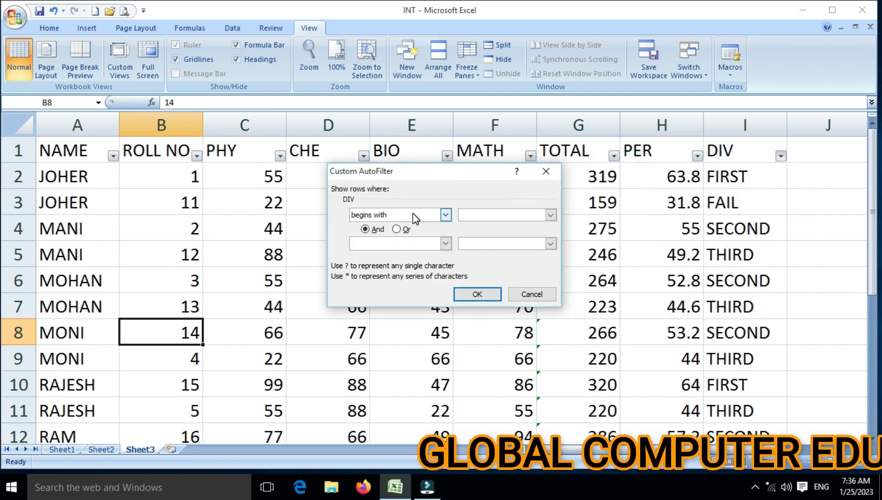
click(478, 218)
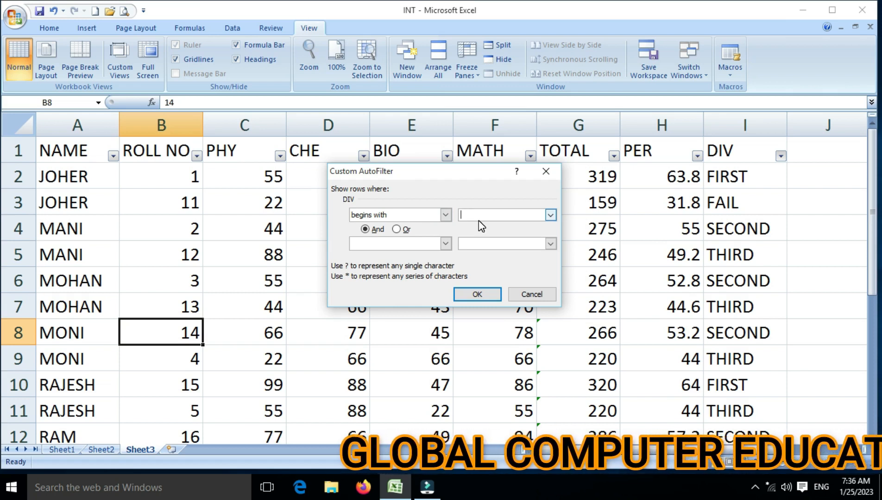
text(F)
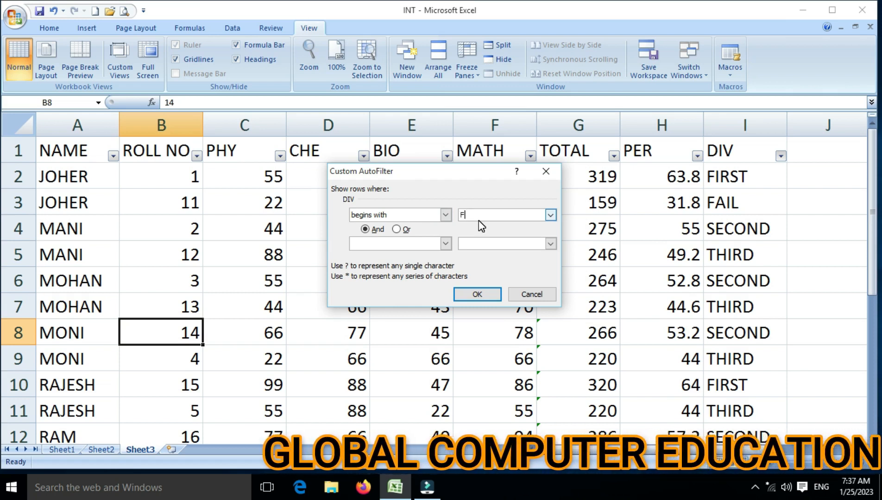
click(487, 295)
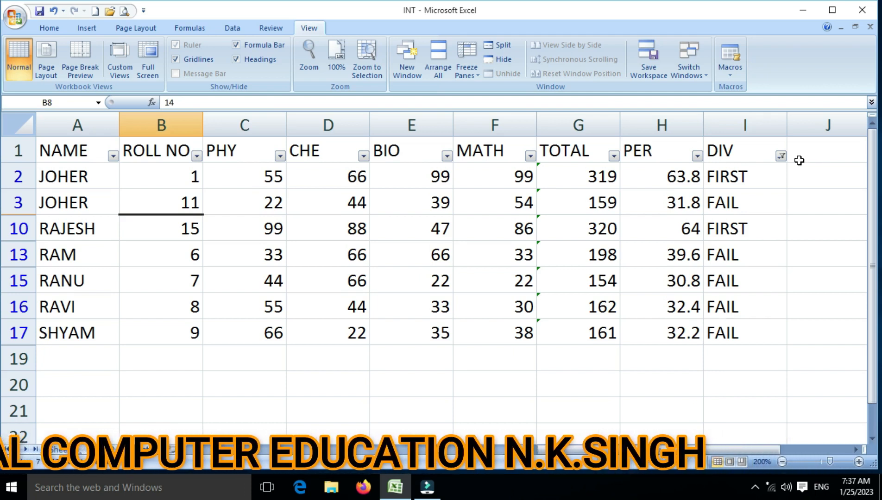
Step: Remove the DIV column's Begins With condition by reselecting all values in its filter
click(781, 156)
click(677, 259)
click(703, 377)
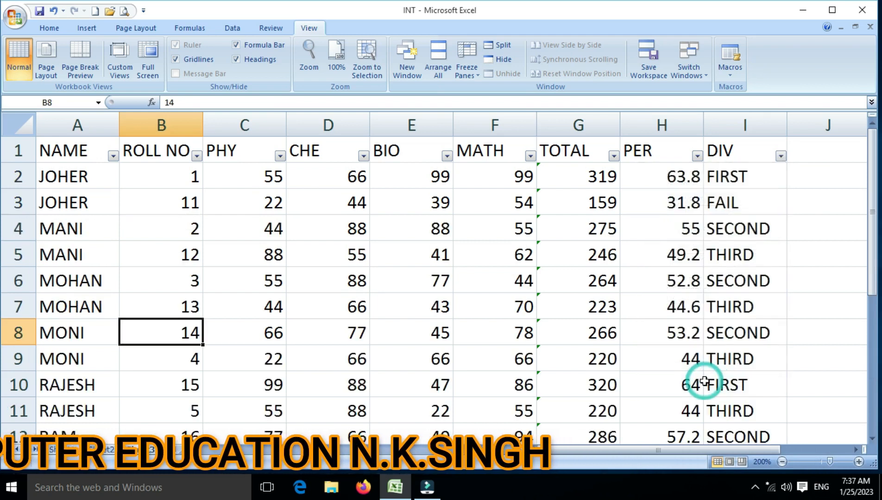
Step: Filter the DIV column for values that end with D or equal FIRST
click(782, 156)
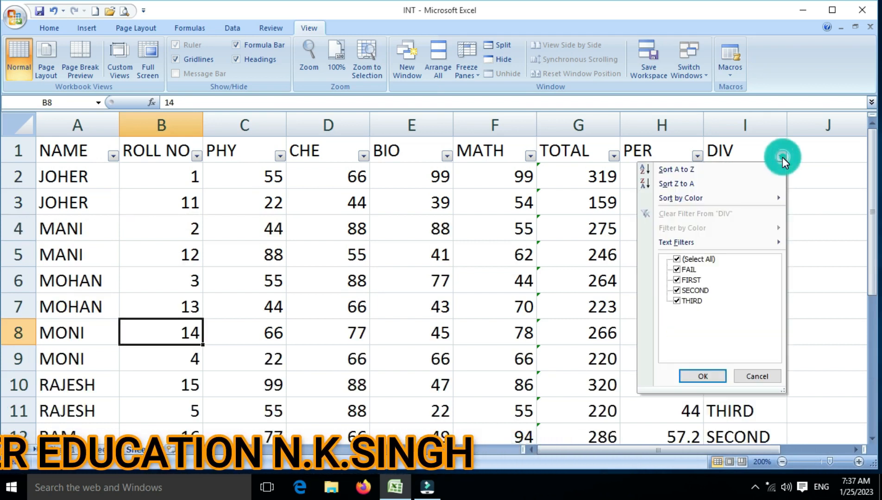
mouse_move(667, 242)
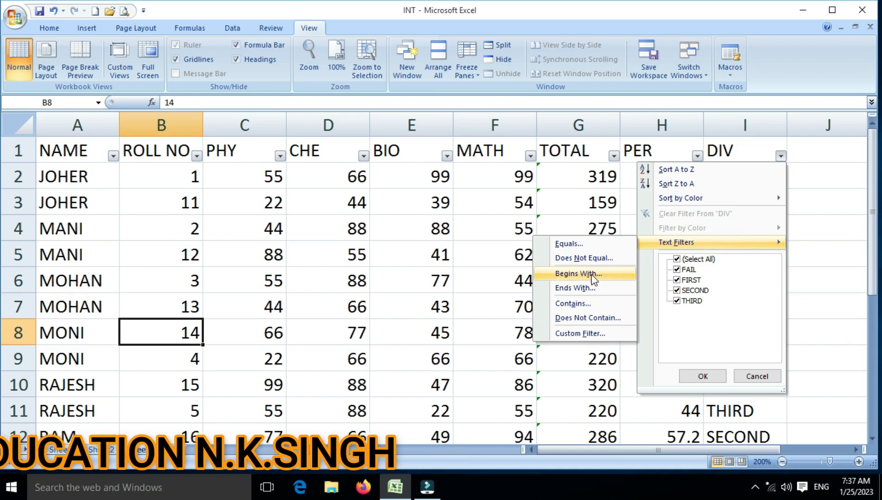
click(592, 289)
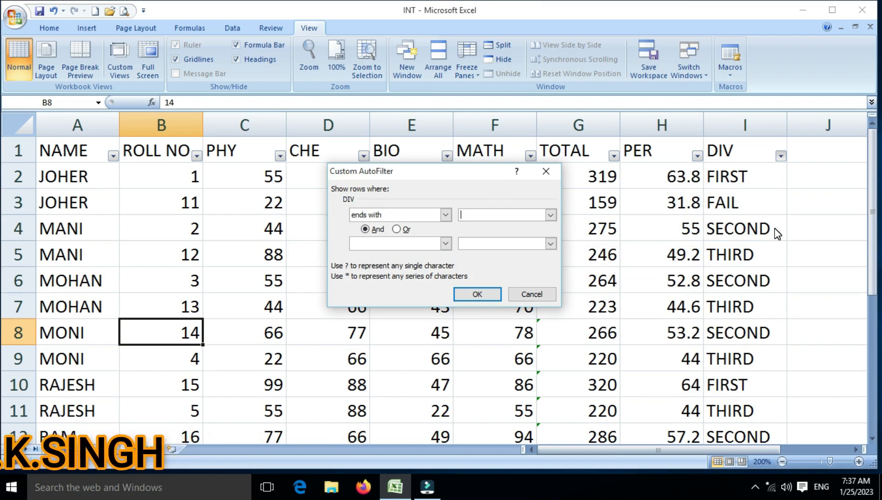
text(D)
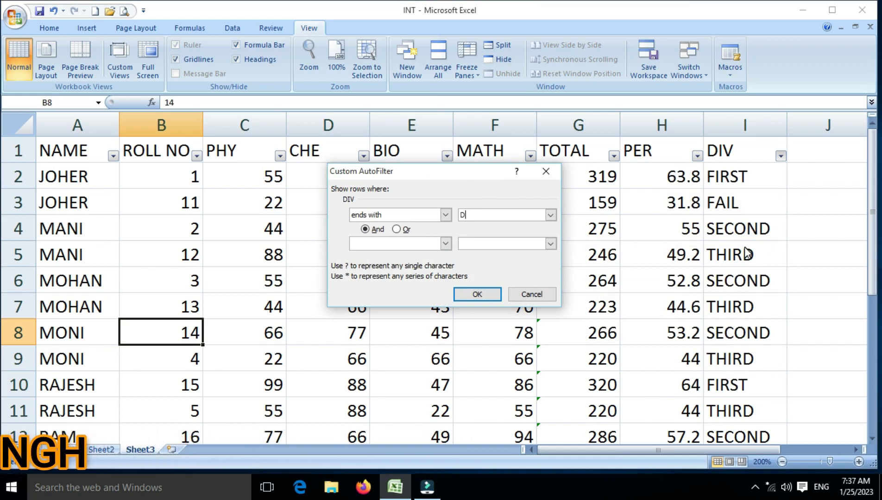
click(396, 231)
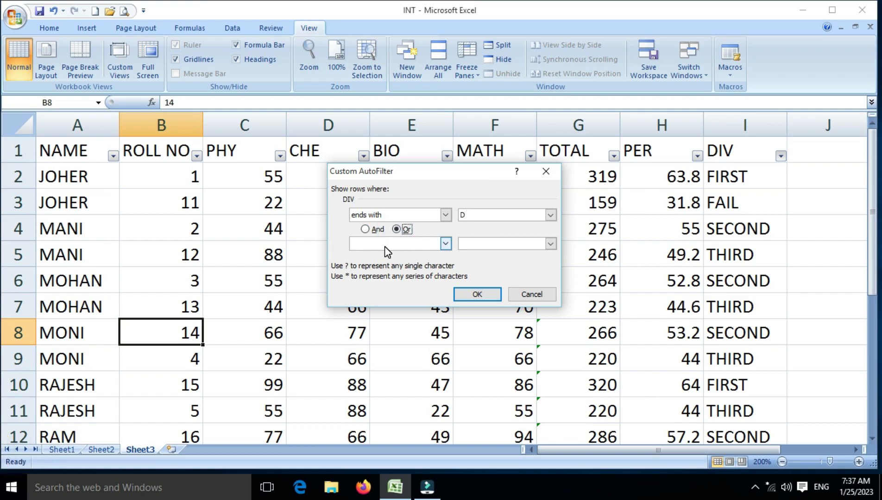
click(372, 246)
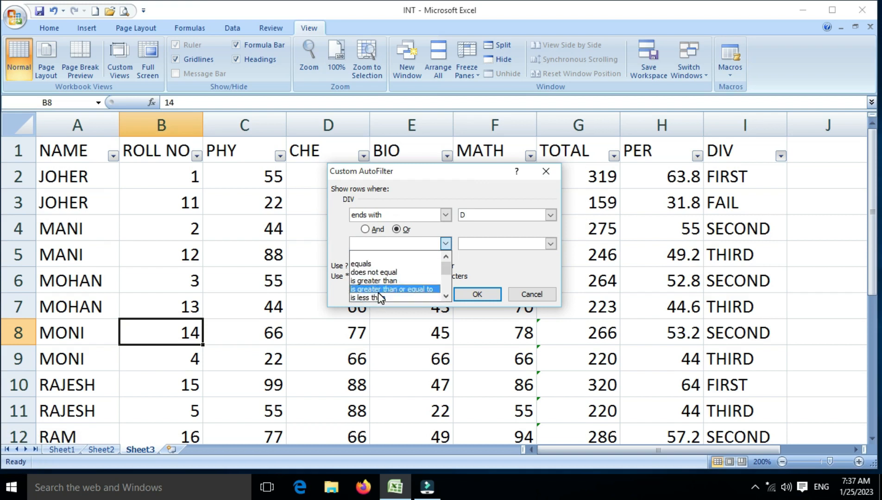
click(378, 267)
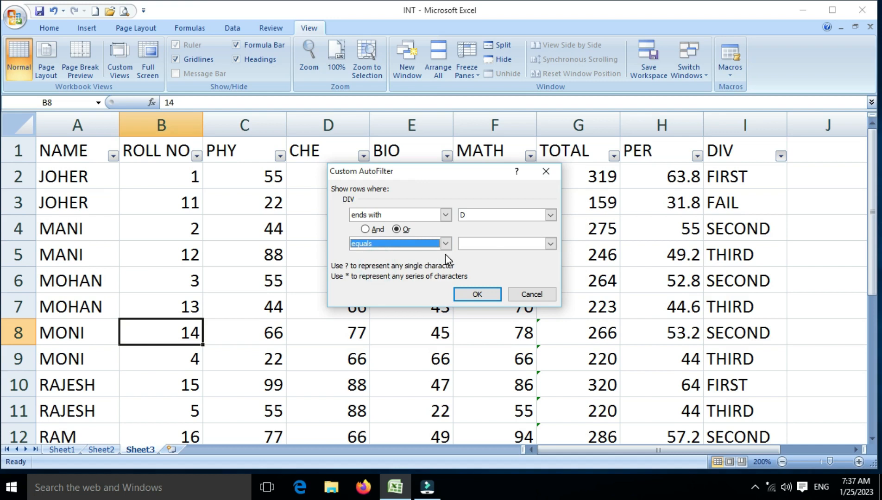
click(493, 240)
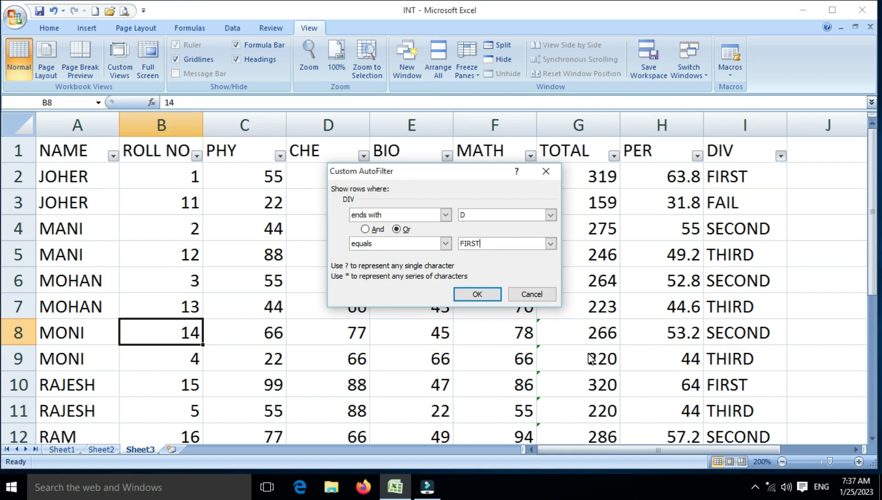
click(477, 297)
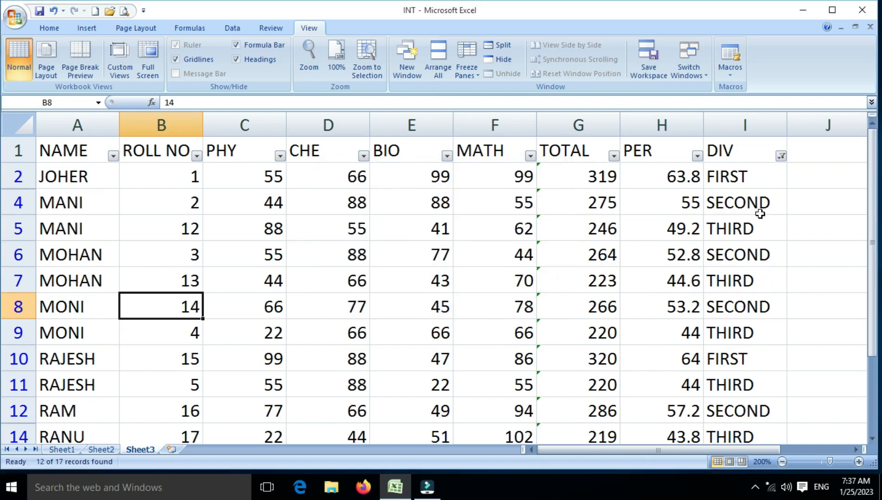
Step: Remove the combined Ends With or Equals condition from the DIV column by reselecting all its filter values
scroll(760, 429, down, 2)
scroll(762, 431, up, 2)
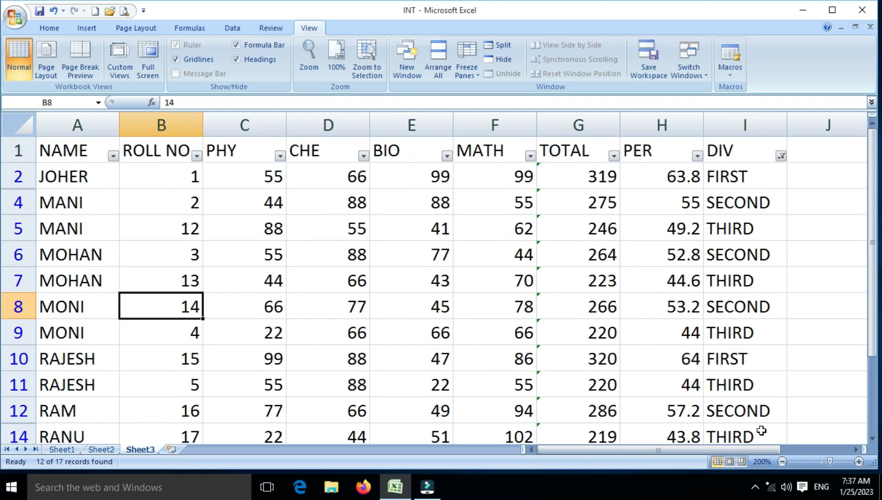
click(781, 156)
click(713, 261)
click(707, 376)
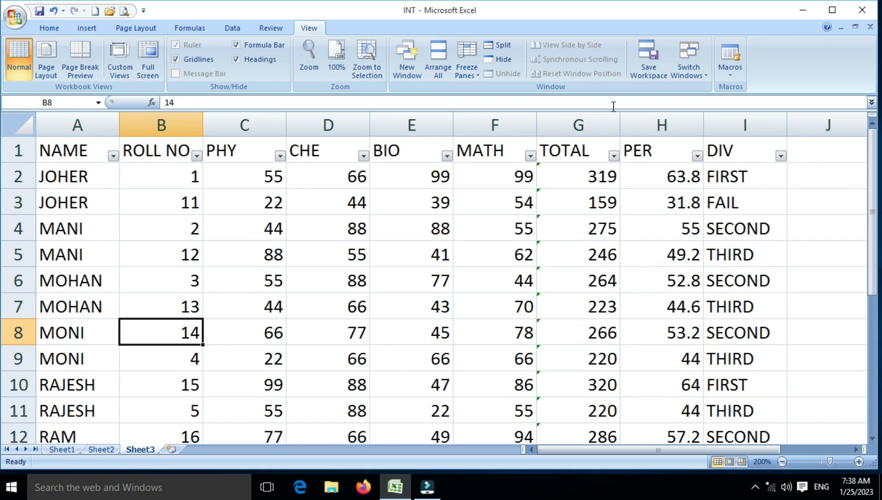
click(781, 158)
mouse_move(718, 241)
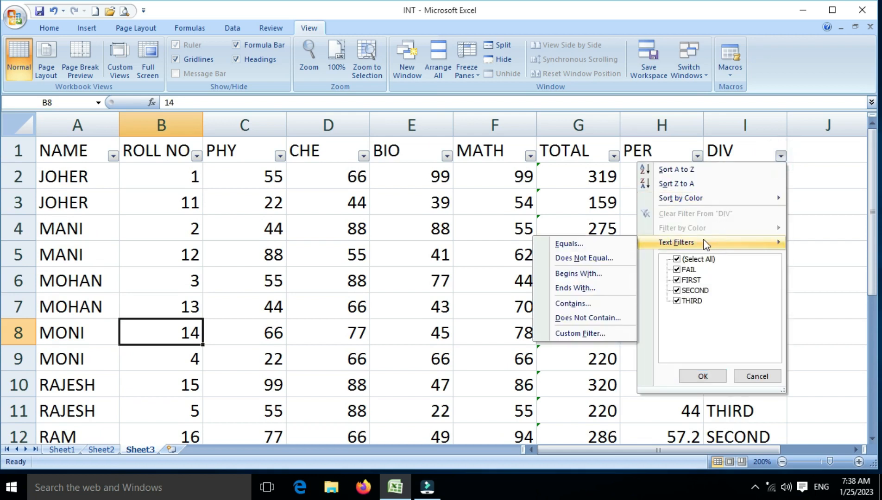
click(607, 332)
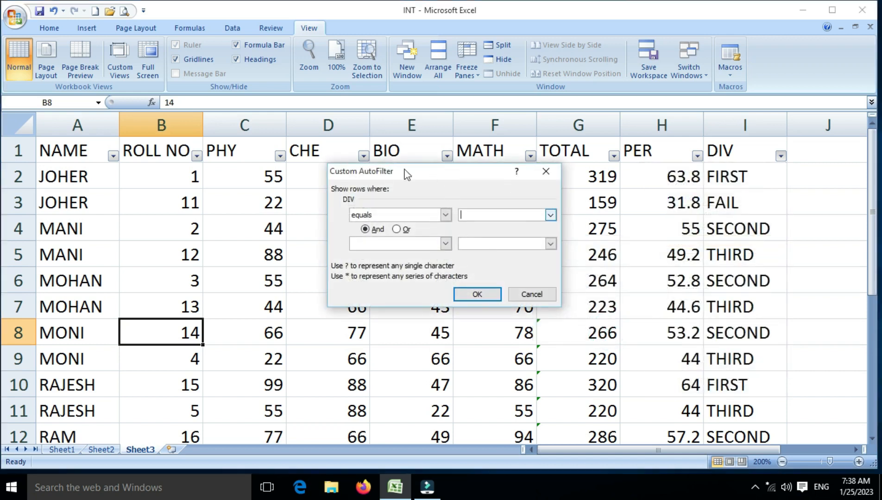
click(529, 295)
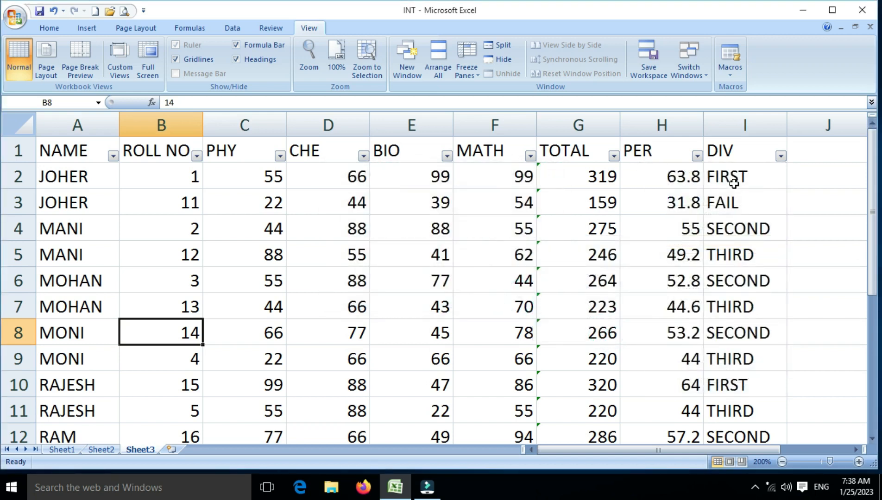
Step: Apply a Does Not Contain text filter to the DIV column with the value SECOND
click(781, 157)
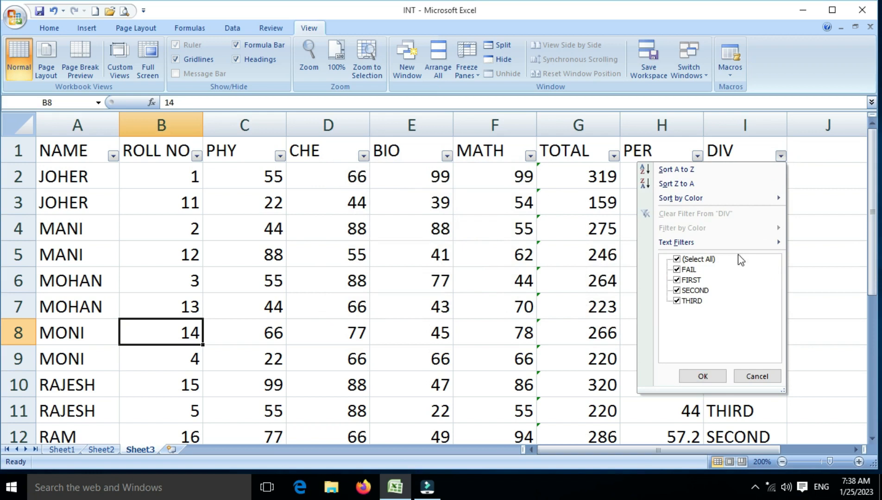
mouse_move(740, 249)
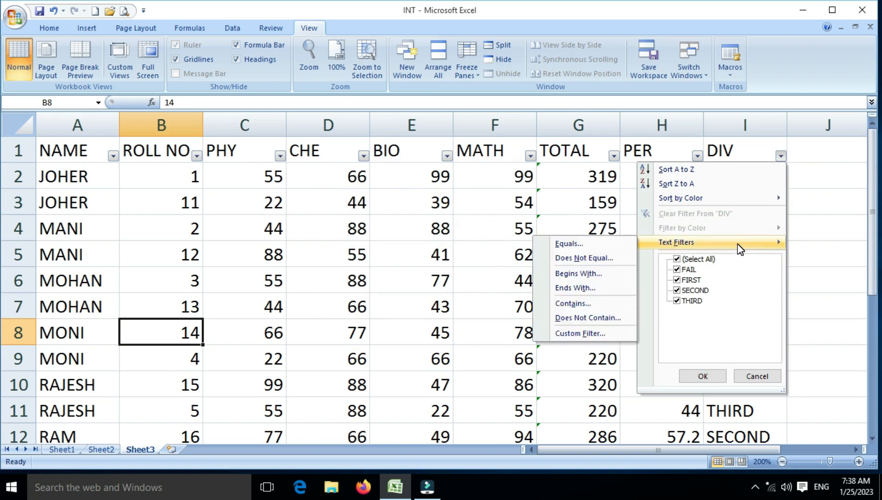
click(577, 319)
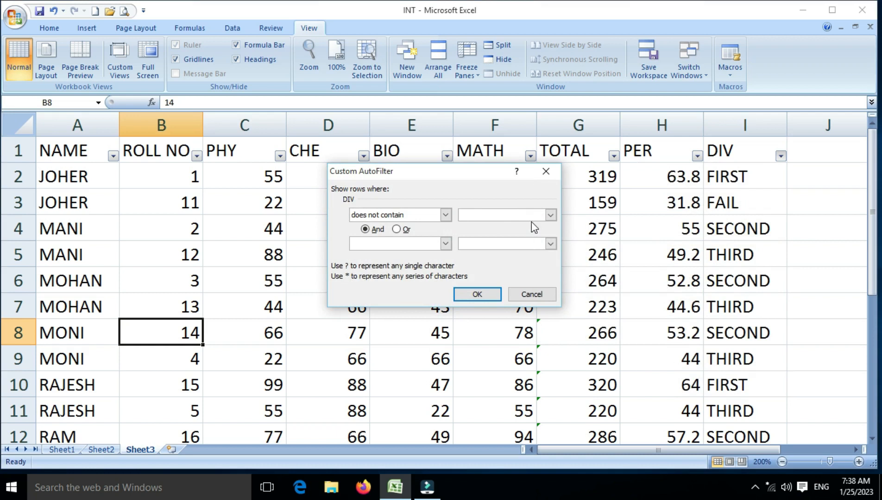
text(SECOND)
click(476, 295)
Step: Remove the DIV column's Does Not Contain condition by reselecting all values in its filter
scroll(735, 263, down, 2)
scroll(736, 263, up, 2)
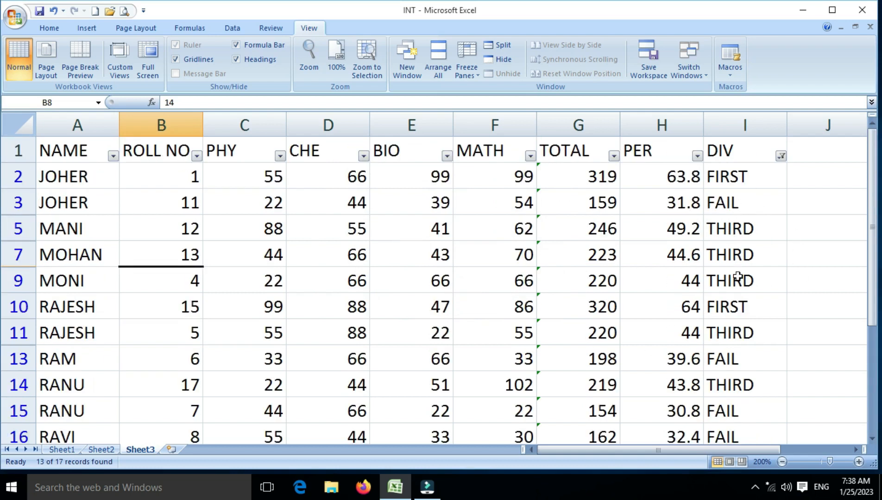
scroll(738, 277, down, 2)
scroll(738, 280, up, 2)
click(763, 211)
click(781, 156)
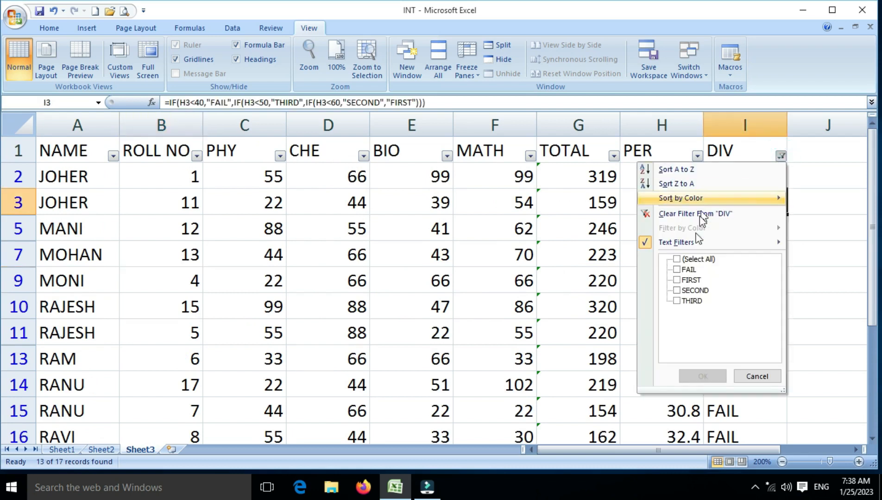
click(688, 255)
click(703, 375)
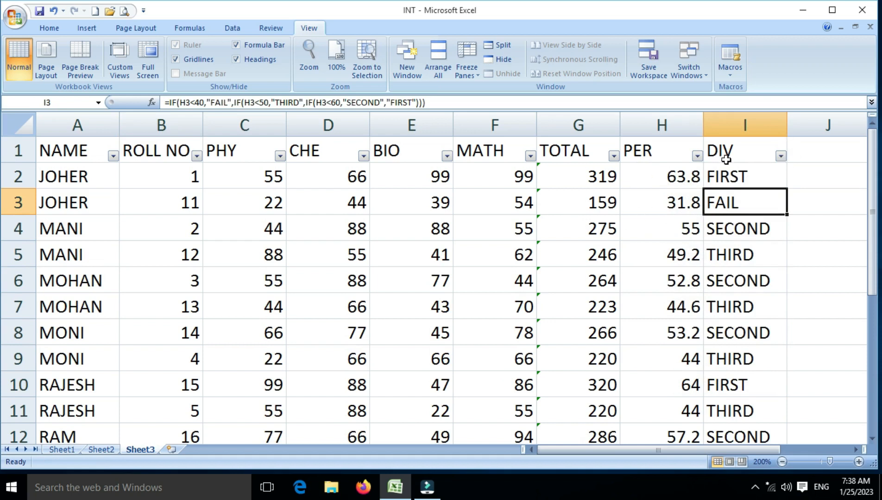
click(780, 156)
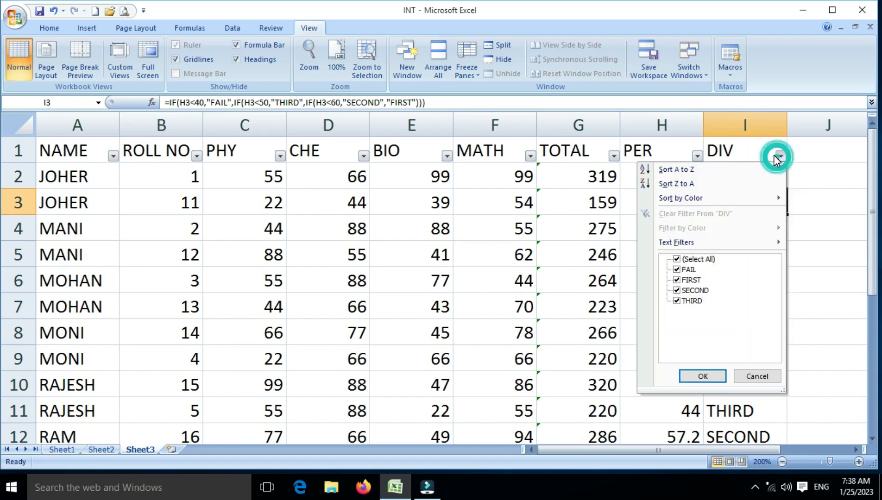
mouse_move(729, 246)
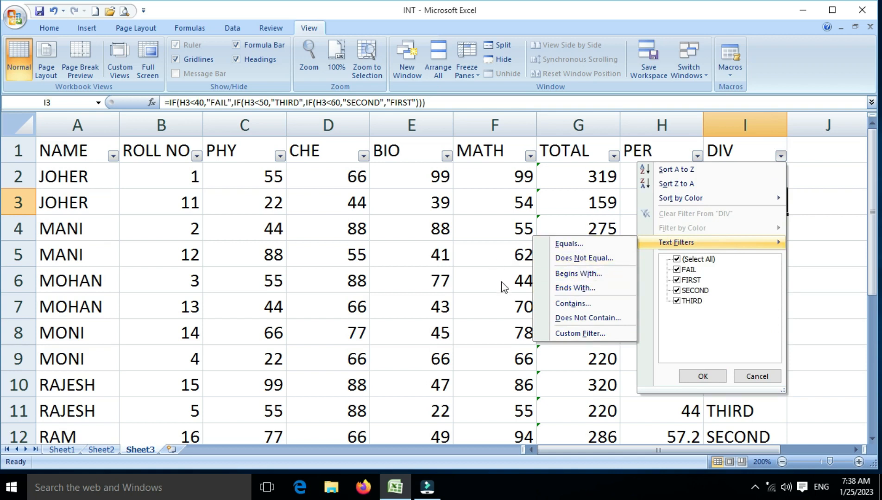
click(753, 376)
click(451, 262)
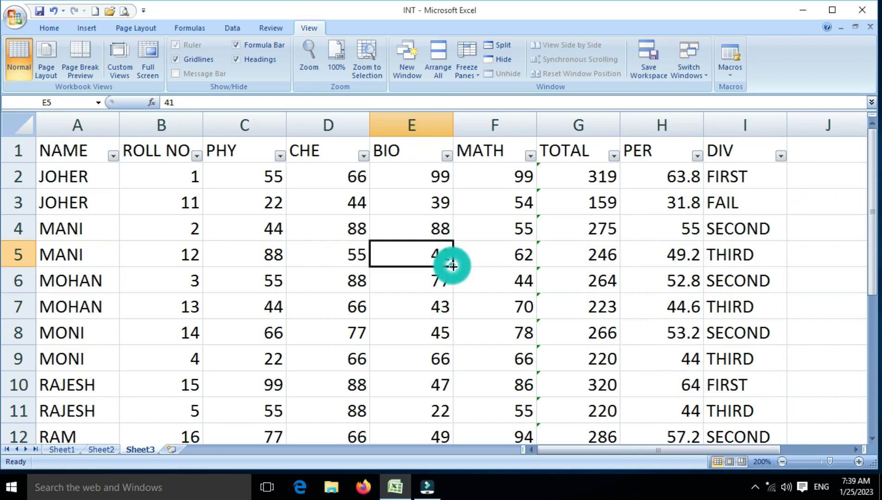
Step: Apply a Top 10 number filter to the BIO column, reducing its item count to show only the five highest marks
click(447, 156)
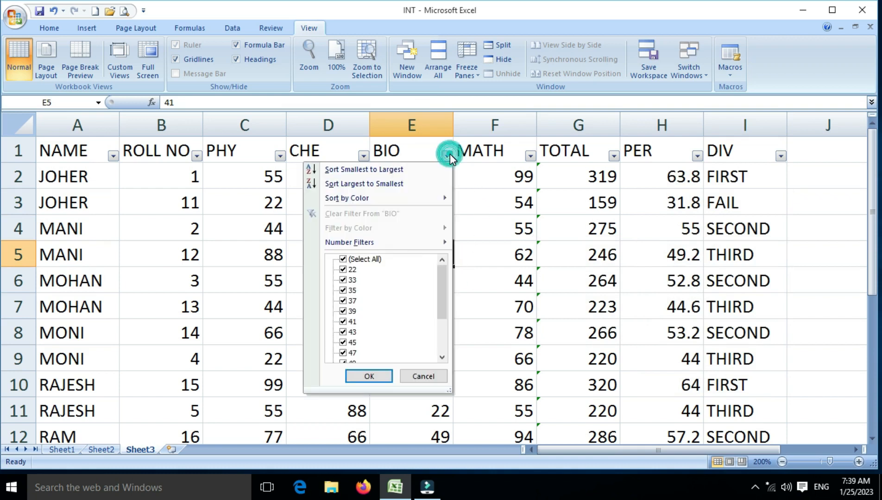
mouse_move(418, 251)
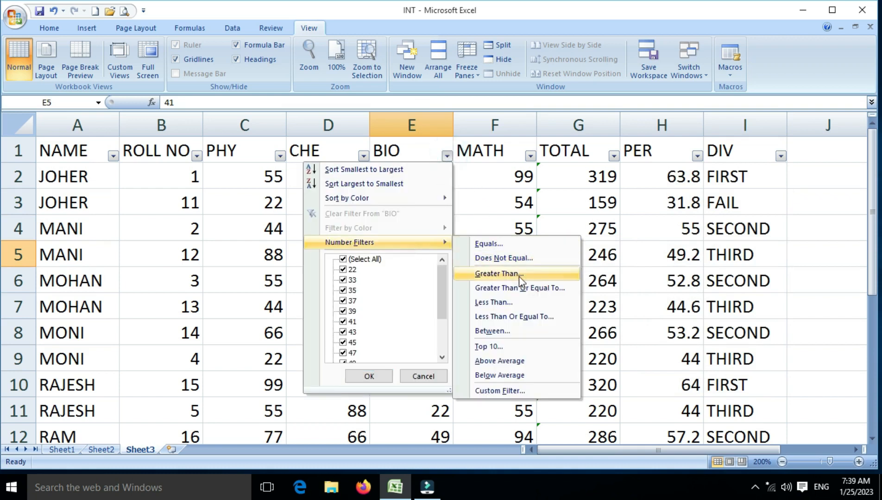
click(512, 349)
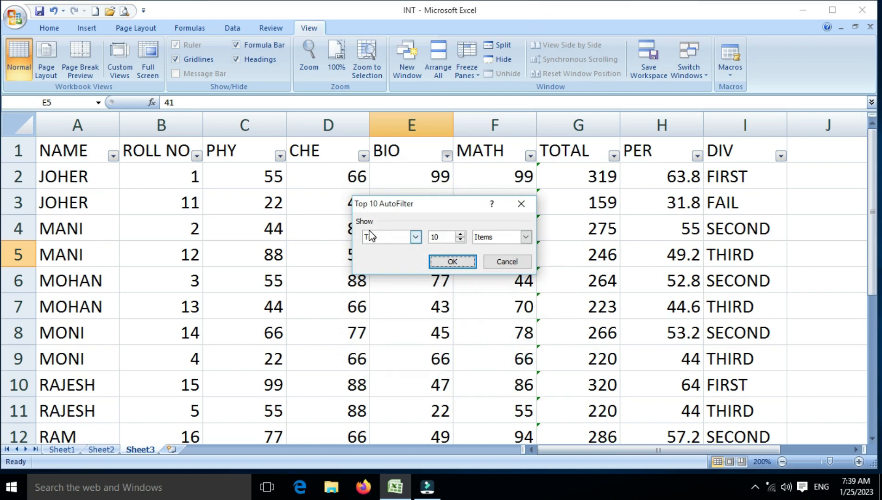
click(462, 234)
click(462, 234)
click(462, 234)
click(462, 234)
click(461, 234)
click(462, 240)
click(461, 240)
click(461, 240)
click(462, 240)
click(461, 240)
click(461, 240)
click(461, 241)
click(461, 241)
click(461, 241)
click(455, 261)
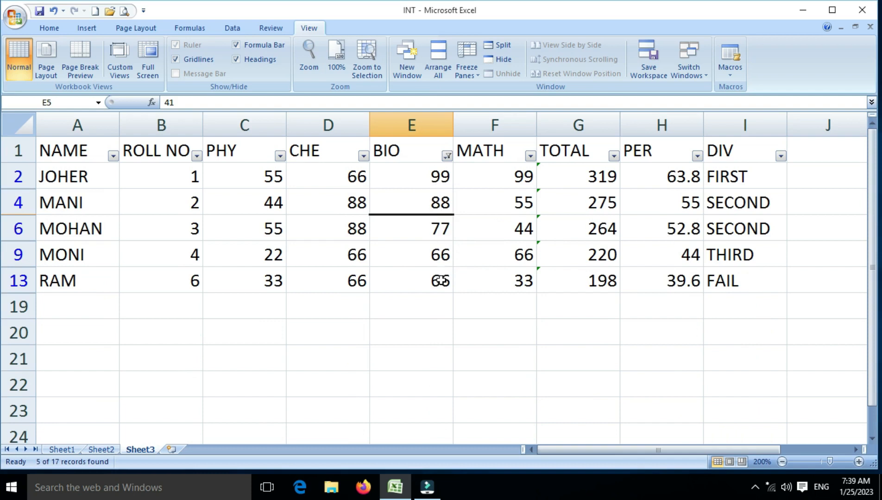
Step: Clear the BIO column's top-items filter by reselecting all values, and filter the column for Above Average marks
click(448, 157)
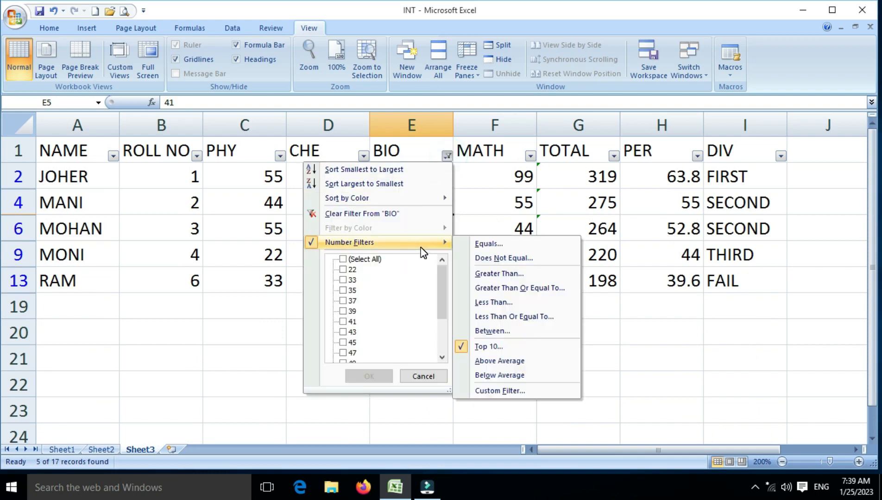
click(352, 260)
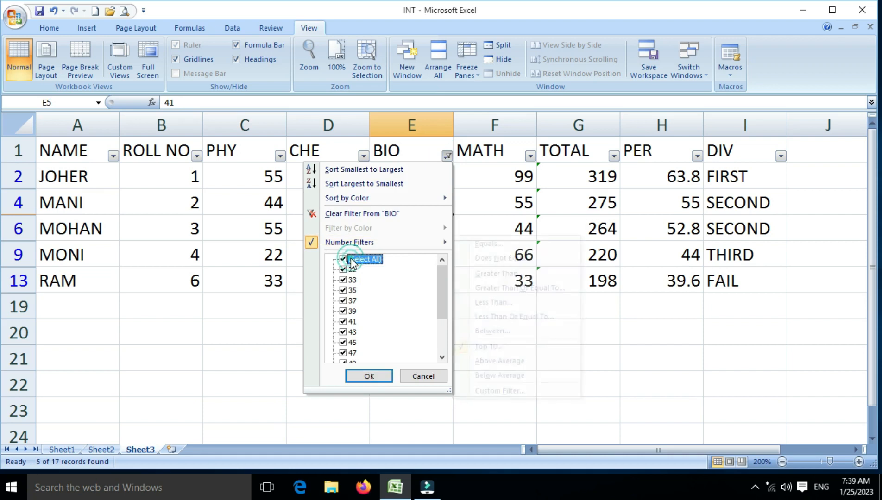
click(369, 376)
click(448, 155)
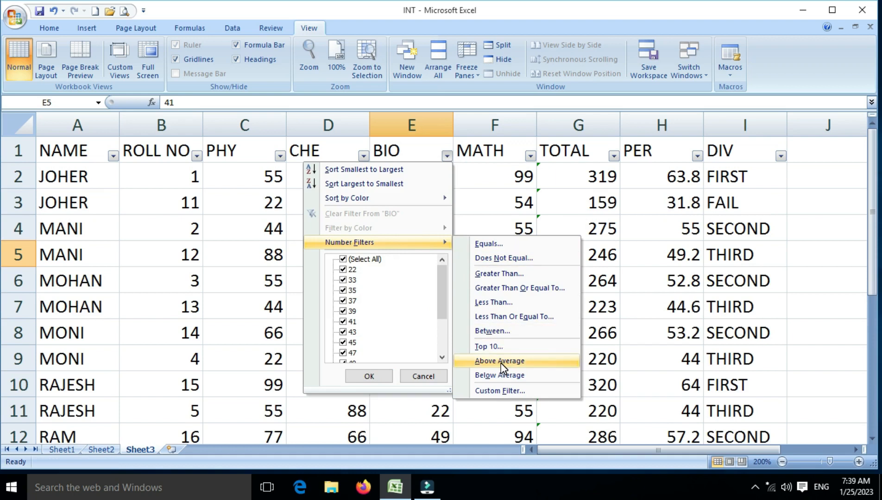
click(502, 364)
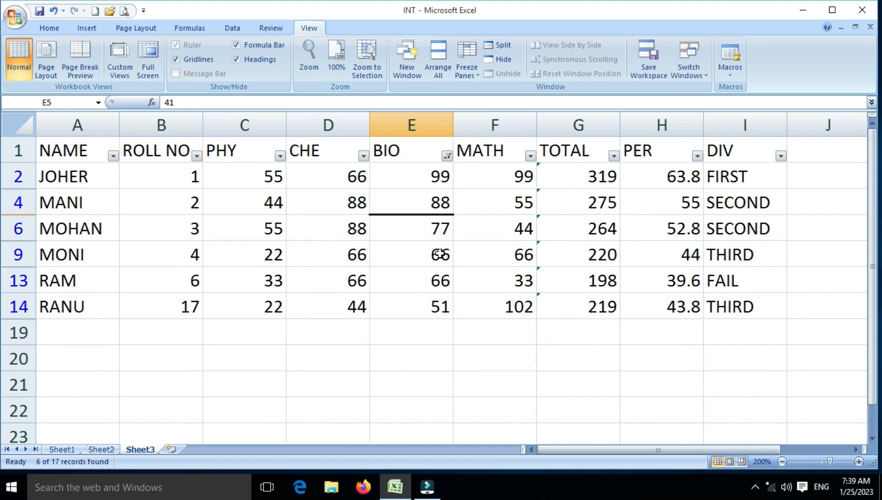
Step: Remove the Above Average condition from the BIO column by reselecting all its filter values
click(448, 156)
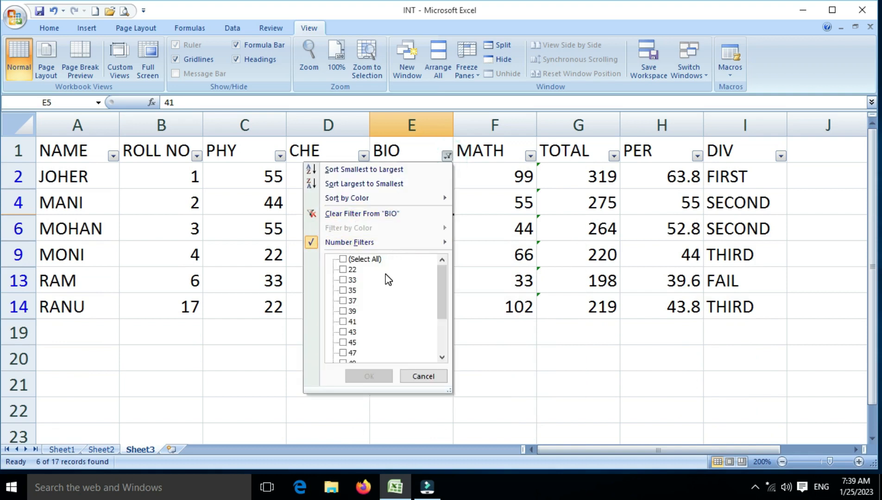
click(383, 260)
mouse_move(443, 243)
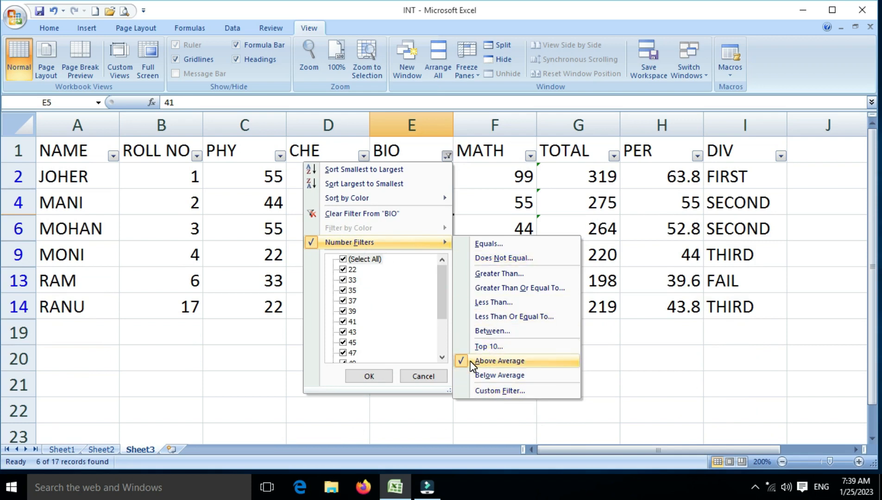
click(373, 376)
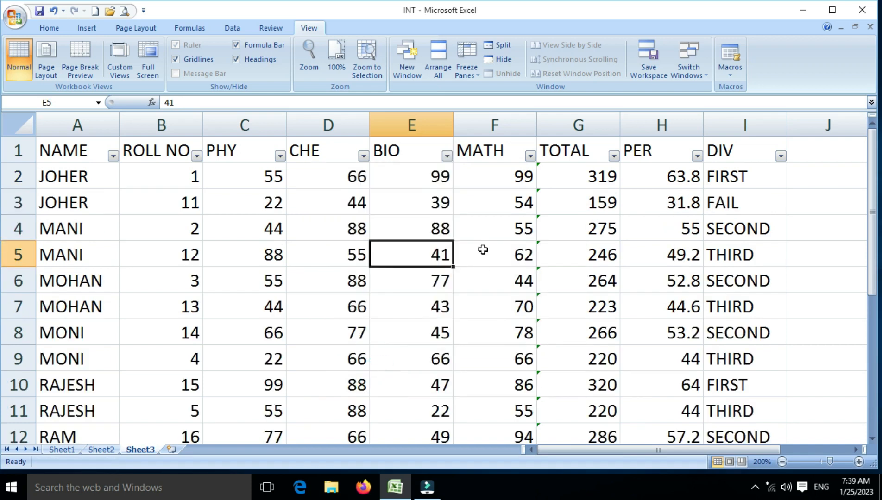
scroll(482, 219, down, 4)
scroll(482, 218, up, 4)
click(446, 156)
mouse_move(401, 244)
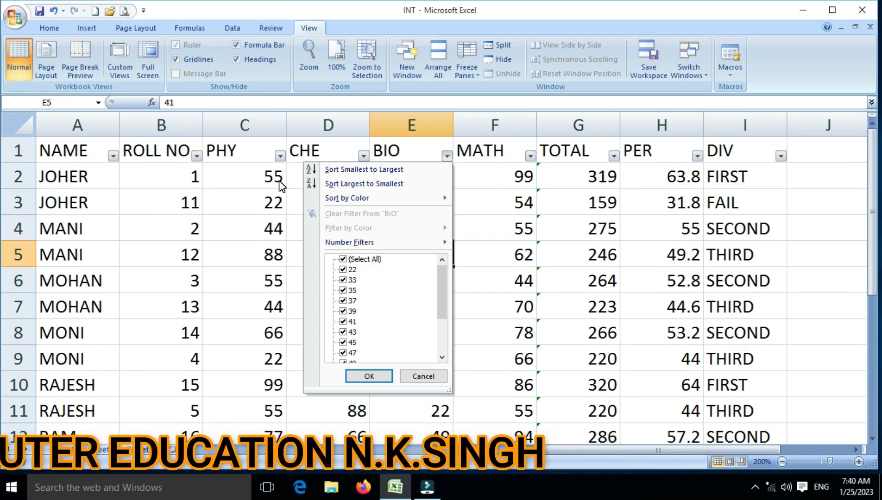
click(371, 376)
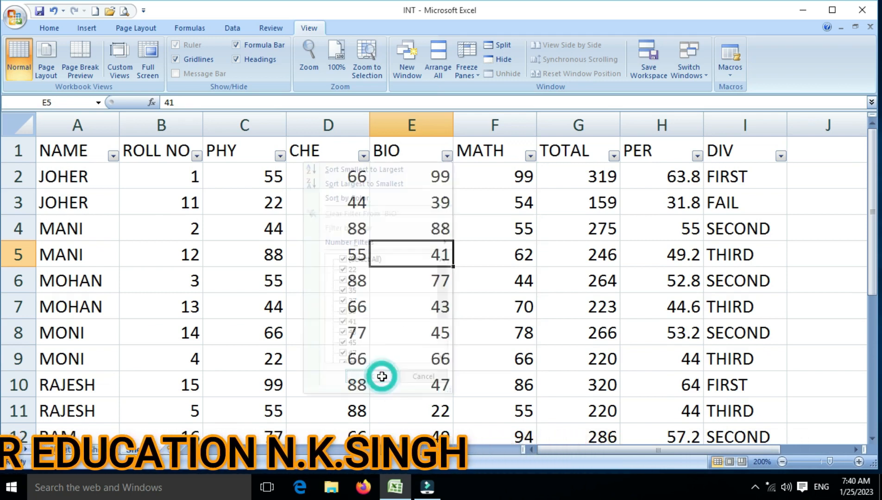
click(330, 324)
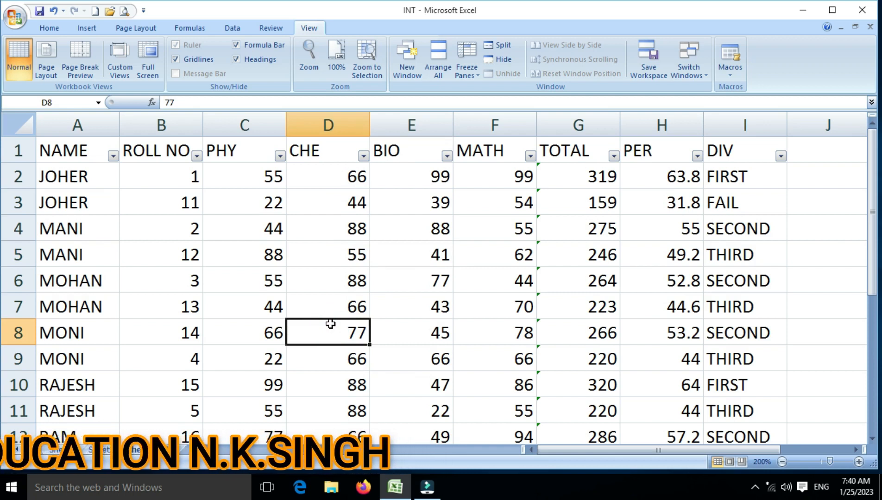
click(367, 271)
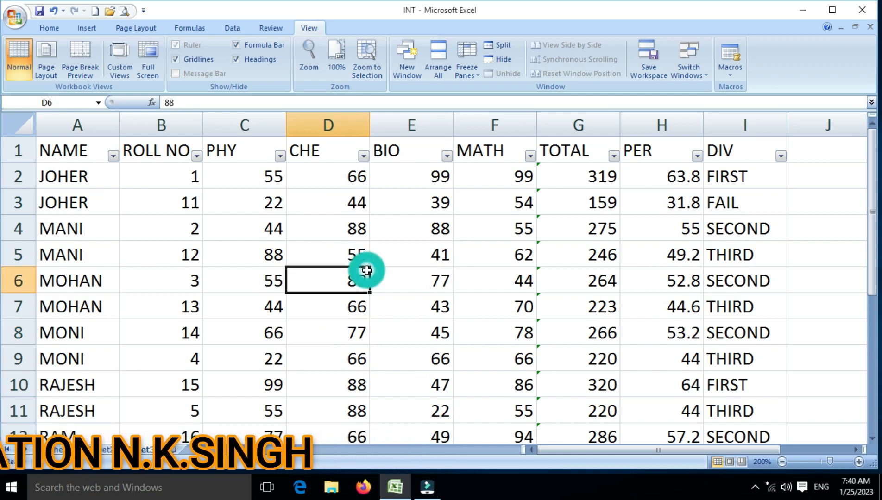
scroll(367, 271, down, 3)
scroll(367, 270, up, 3)
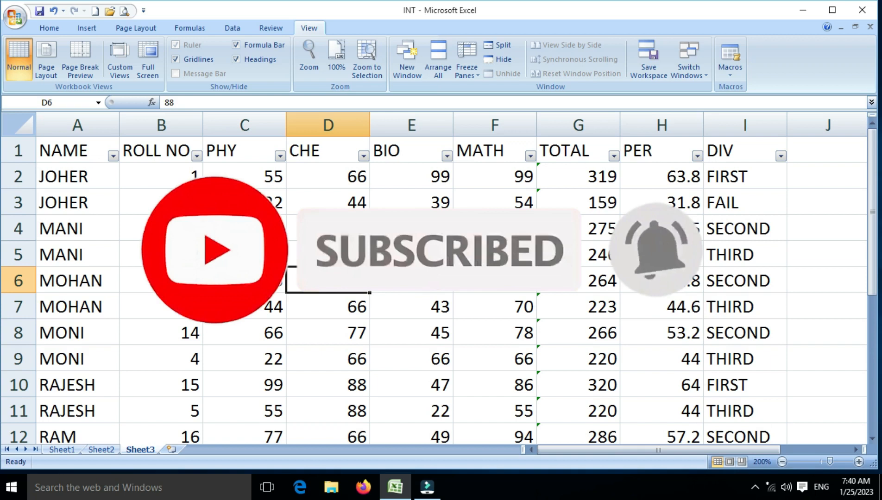
scroll(367, 271, down, 4)
scroll(366, 271, up, 4)
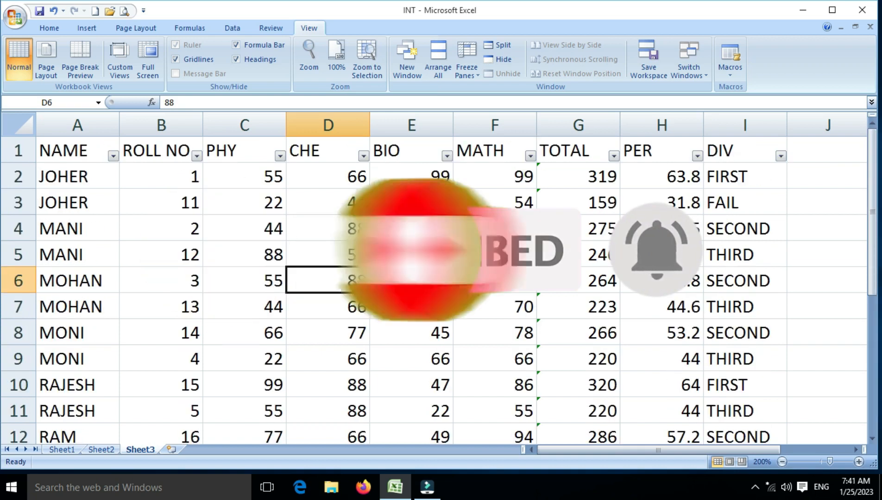